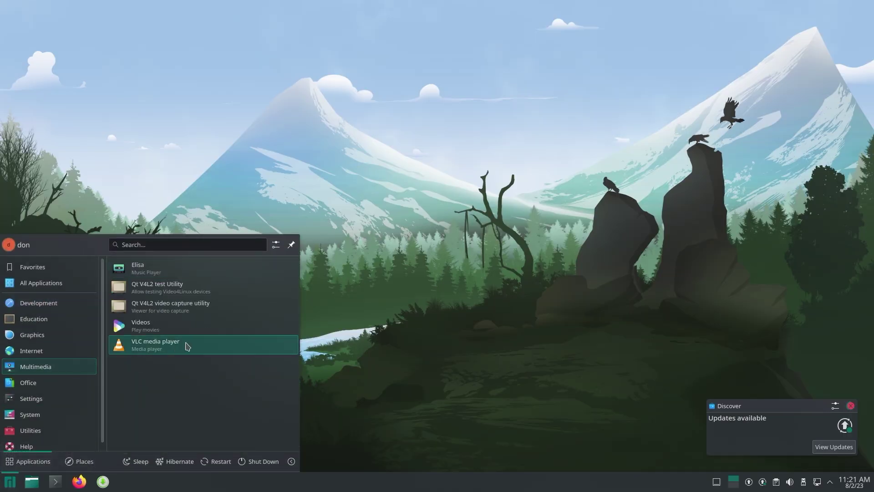
- Launch Firefox from the launcher's Internet category onto the Hyprland Wiki installation page
left_click(31, 351)
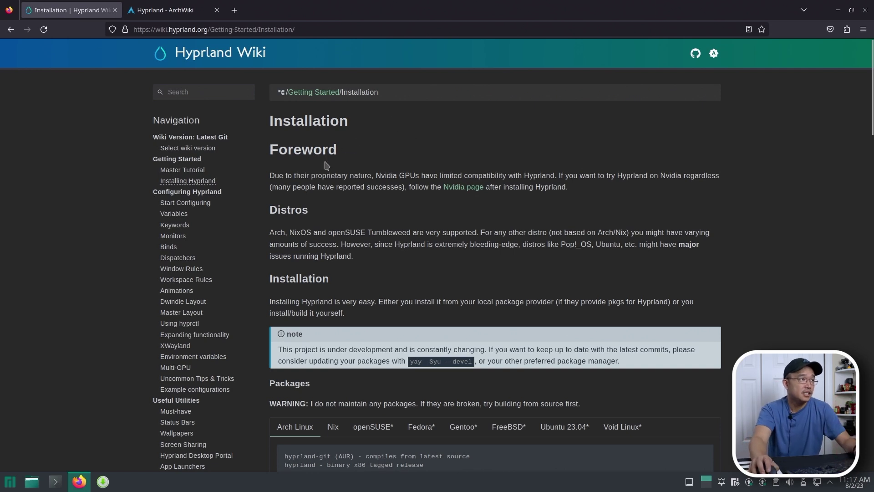
- Compare the ArchWiki Hyprland article with the Hyprland Wiki CMake build steps, ending on ArchWiki
left_click(174, 10)
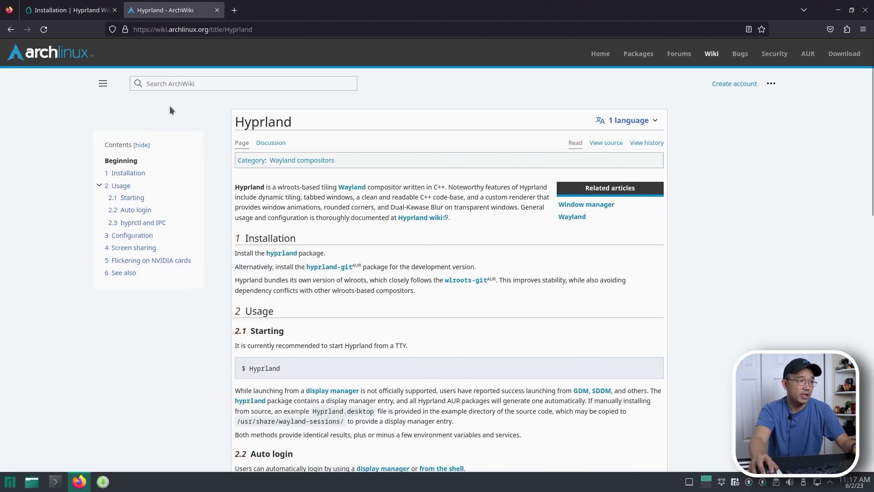
scroll(306, 309, "down", 3)
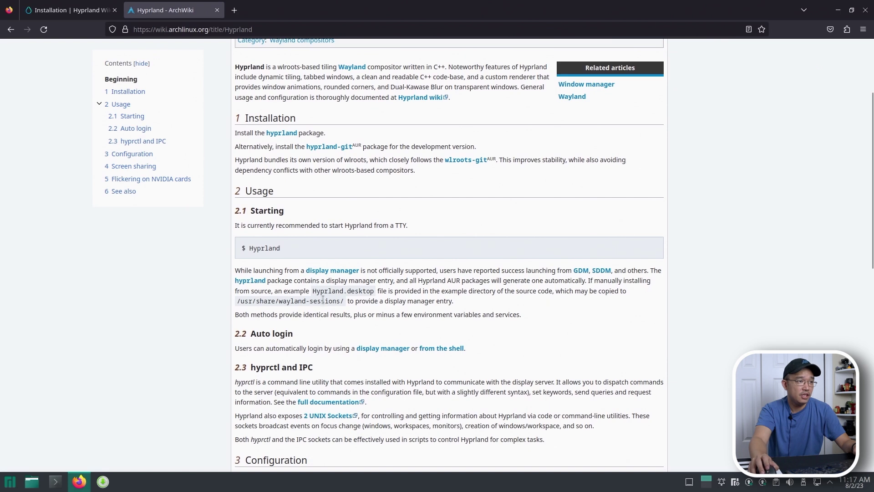
scroll(226, 212, "up", 3)
left_click(97, 9)
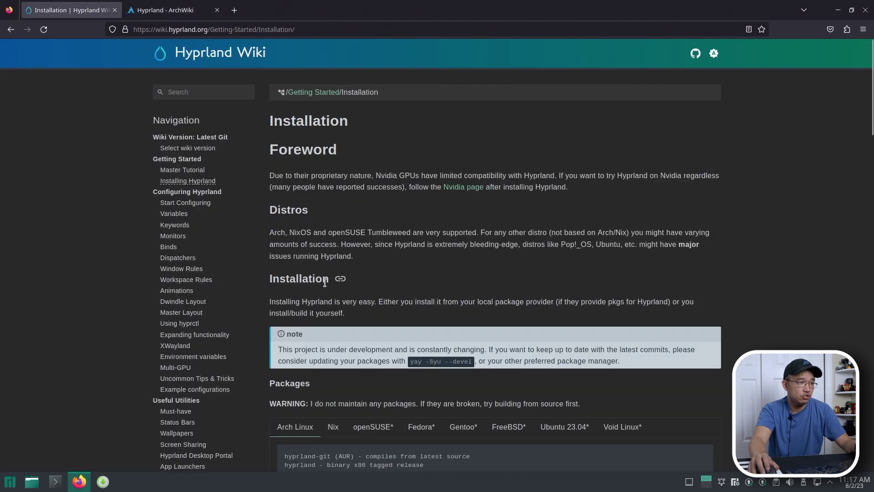
scroll(325, 283, "down", 13)
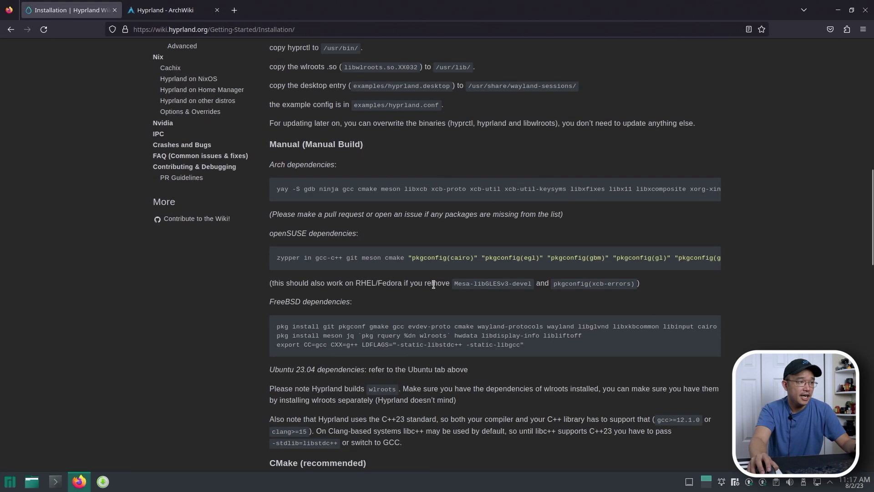
scroll(366, 318, "down", 5)
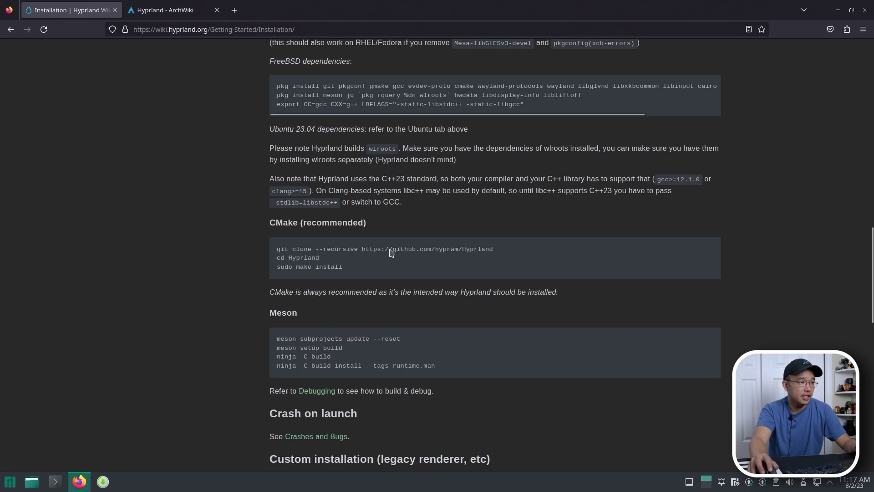
left_click(195, 5)
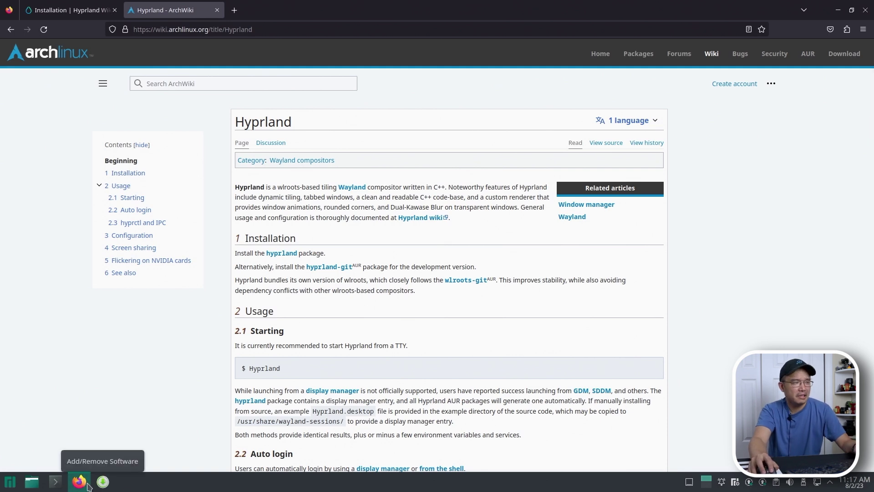
- Launch Pamac and search for 'hyprland', correcting the 'kyprland' typo
left_click(103, 481)
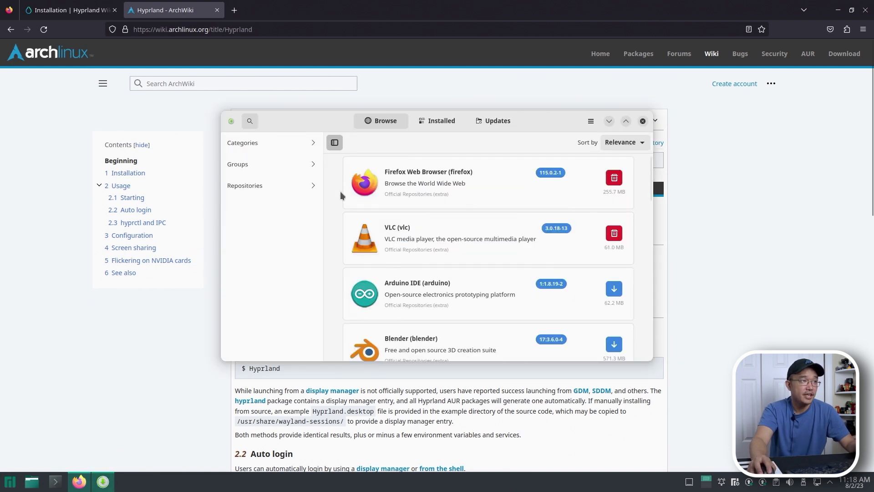
left_click(248, 122)
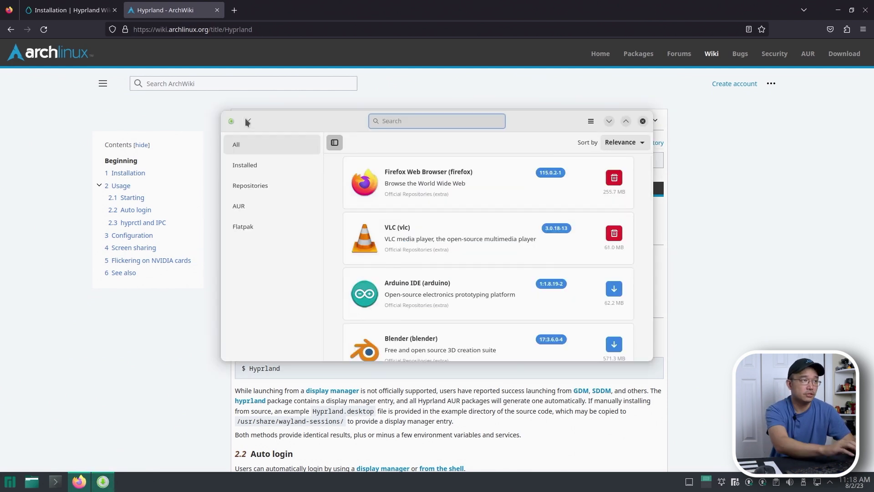
type("kyp")
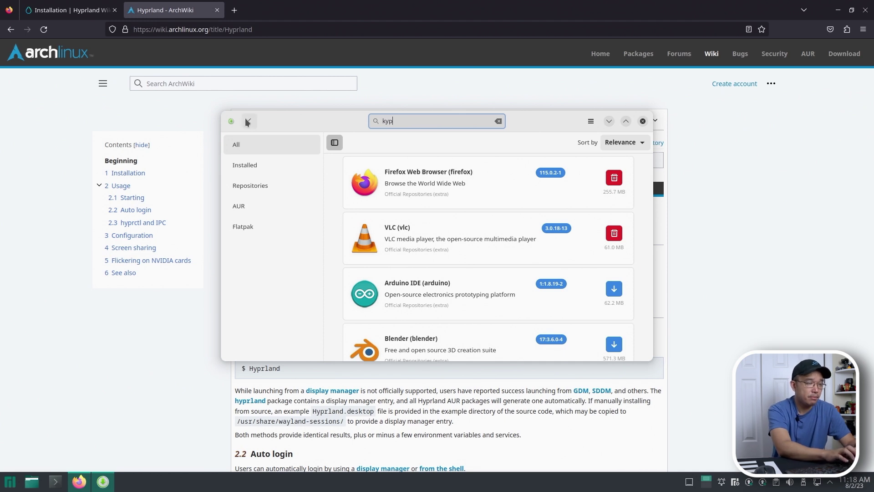
type("rland")
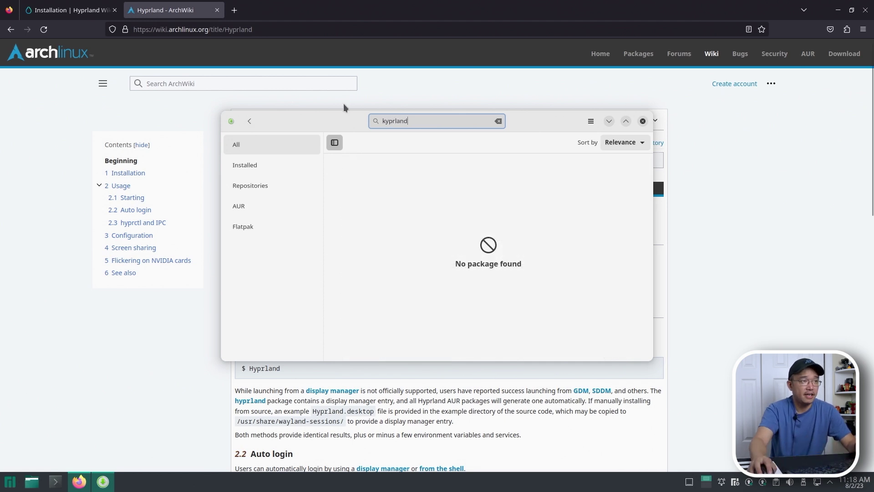
left_click(386, 121)
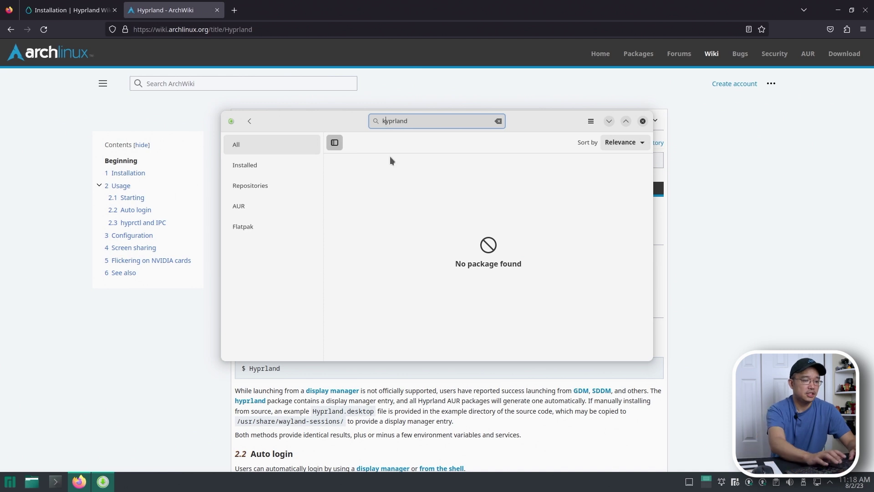
key("BackSpace")
type("h")
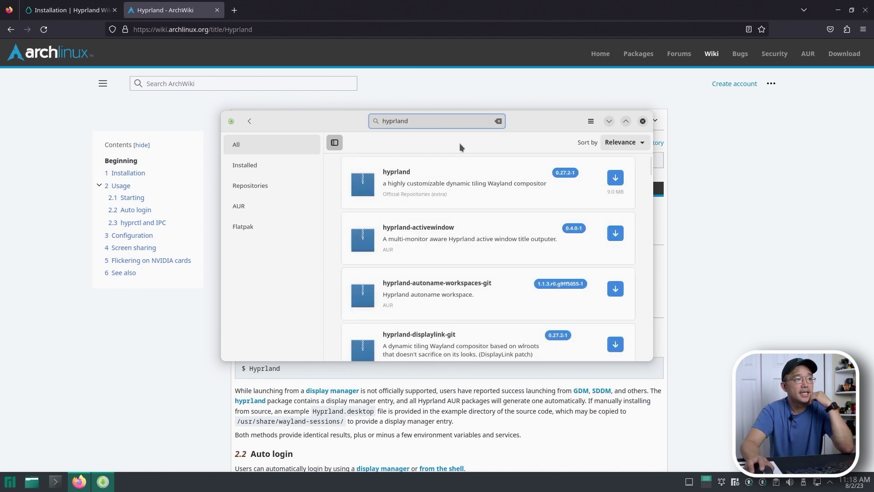
- Look through the search results and open the hyprland 0.27.2-1 package details
scroll(477, 231, "down", 2)
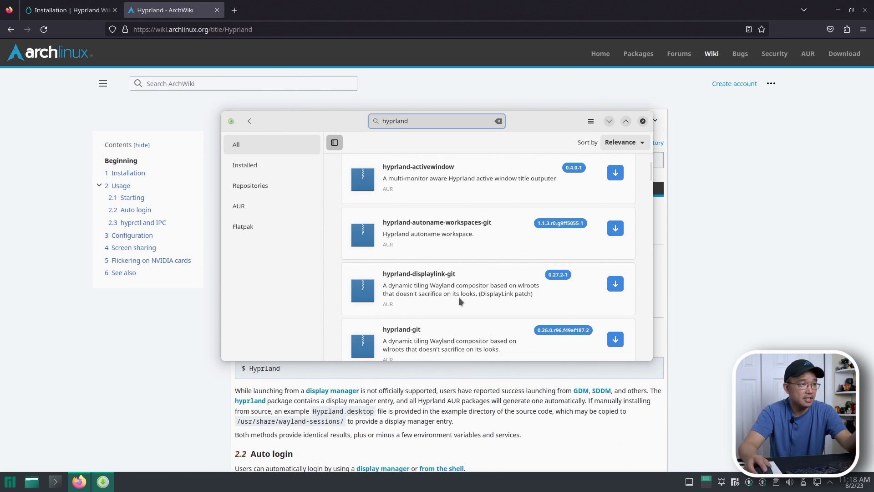
scroll(435, 305, "down", 2)
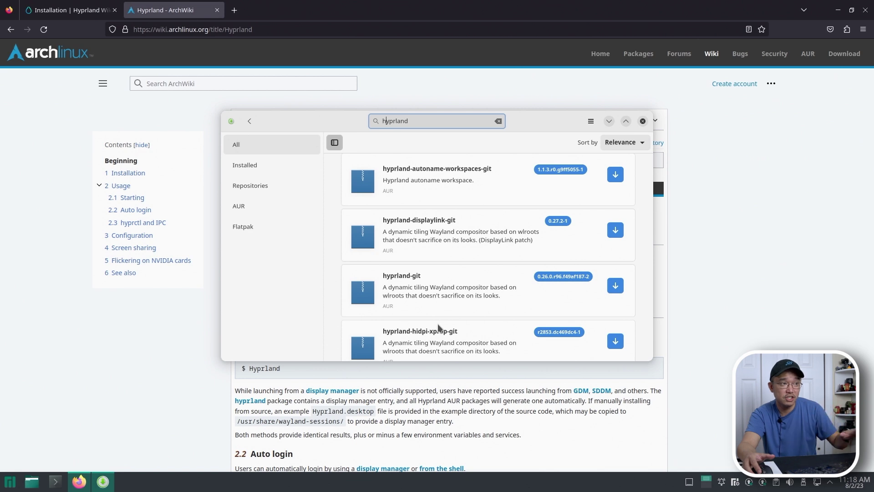
scroll(438, 327, "up", 3)
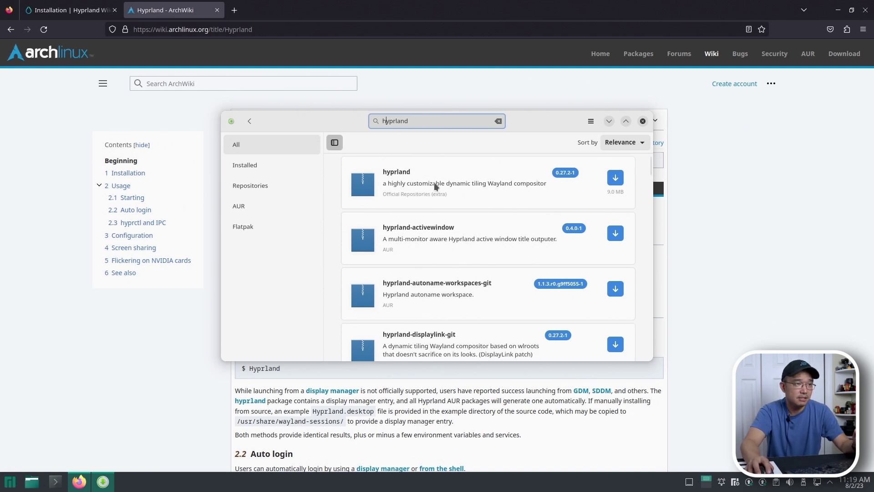
left_click(513, 189)
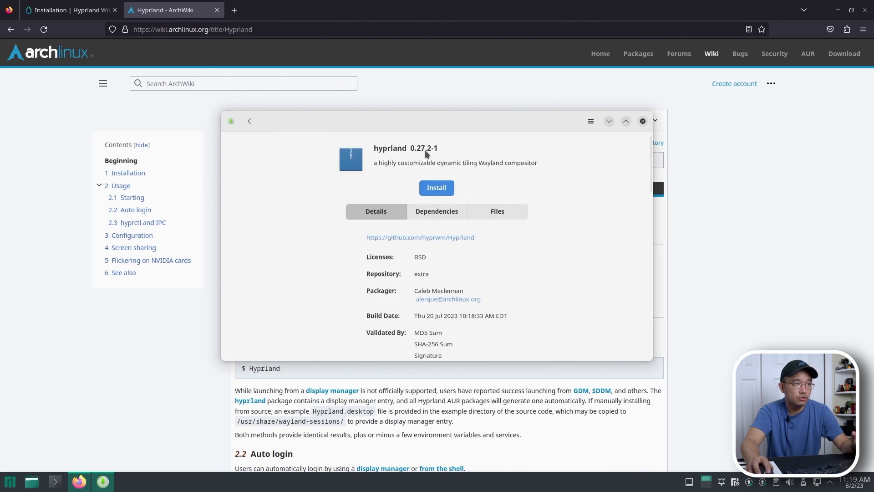
- From the Hyprland Wiki page, open the hyprwm/Hyprland GitHub repository in a new tab
left_click(68, 10)
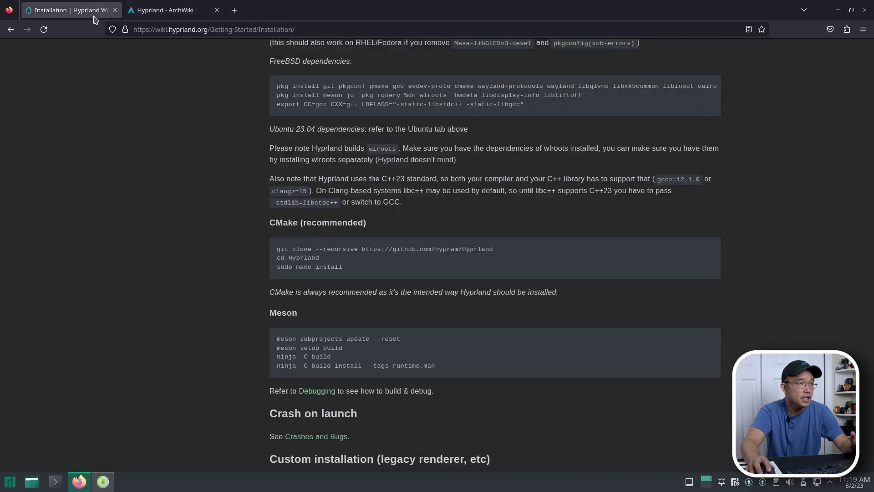
scroll(415, 224, "up", 10)
scroll(416, 227, "down", 10)
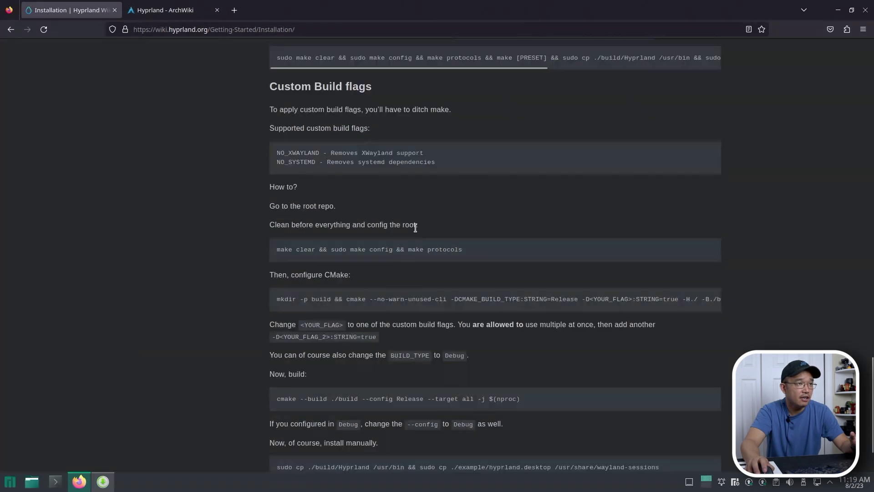
scroll(416, 230, "up", 3)
scroll(415, 231, "down", 1)
scroll(455, 182, "up", 6)
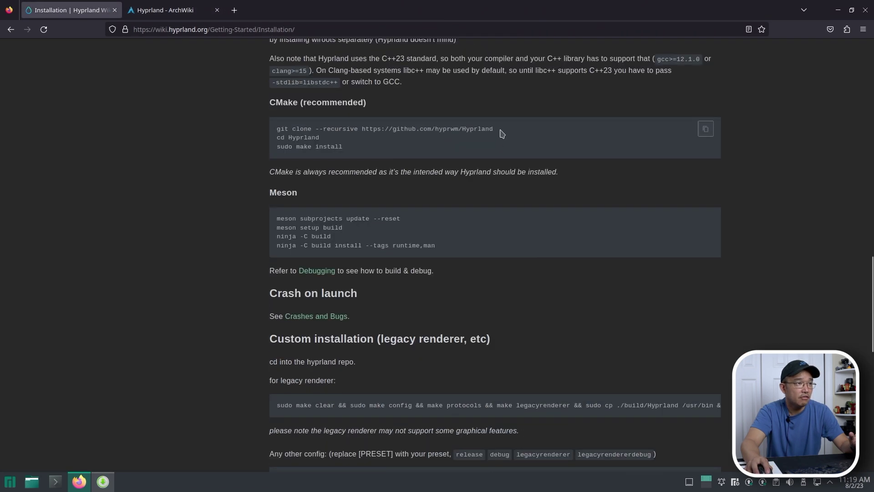
left_click_drag(276, 129, 489, 129)
left_click(358, 131)
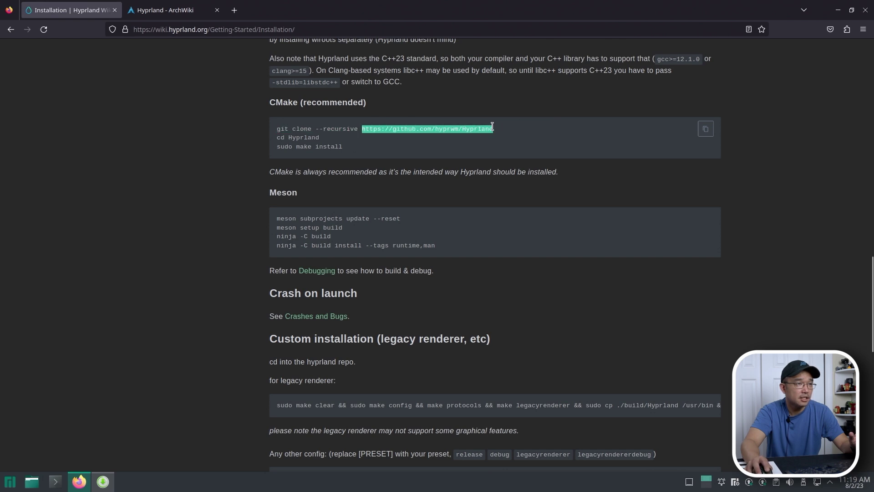
right_click(492, 128)
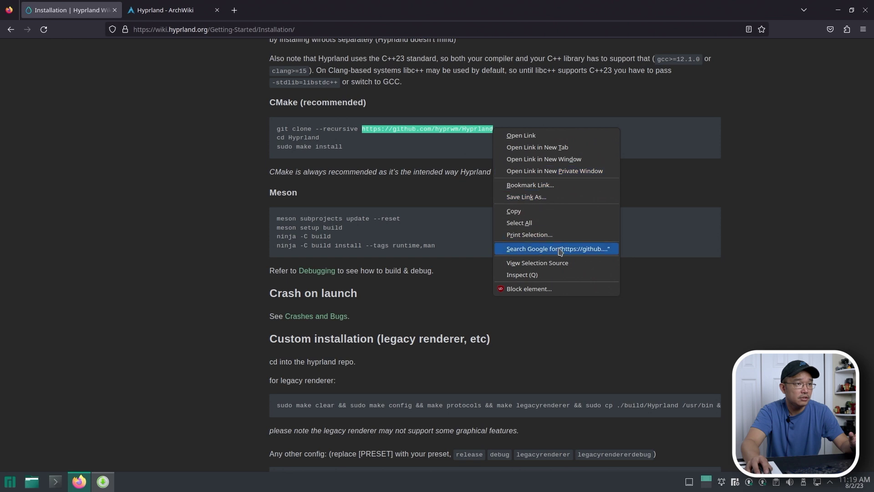
left_click(546, 148)
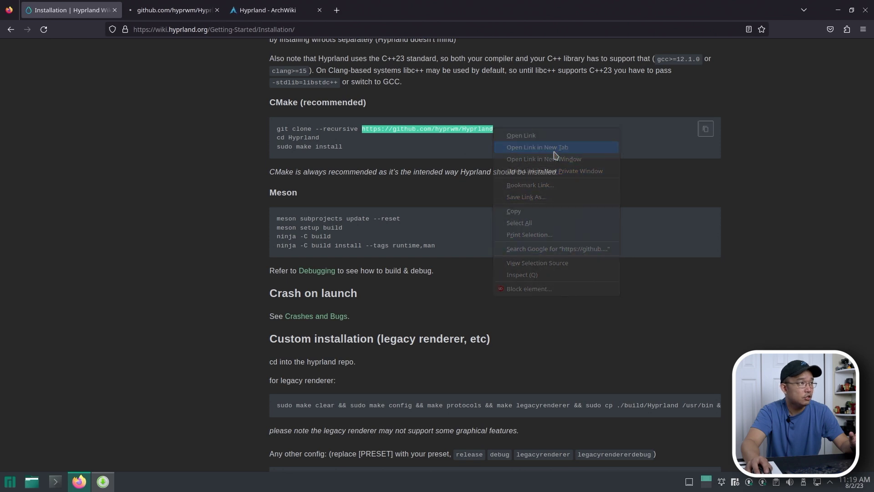
left_click(199, 5)
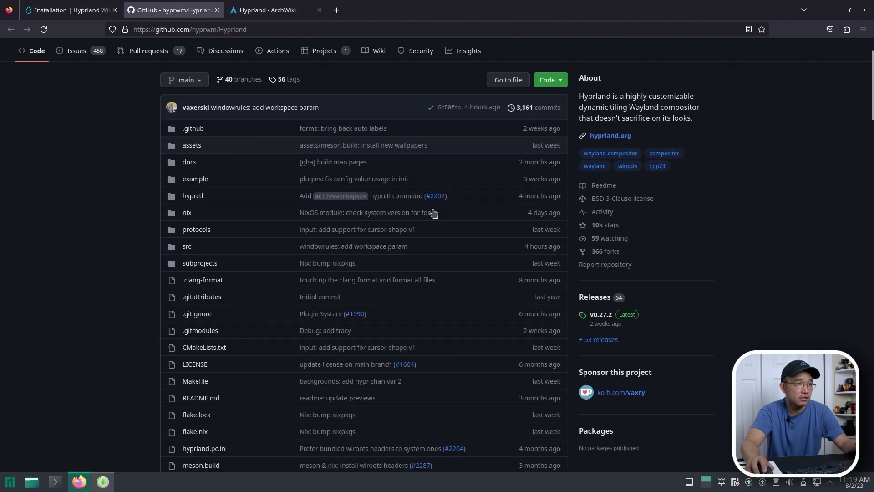
- Browse the README's preview screenshots and repo files, then return to the ArchWiki article
scroll(433, 211, "down", 3)
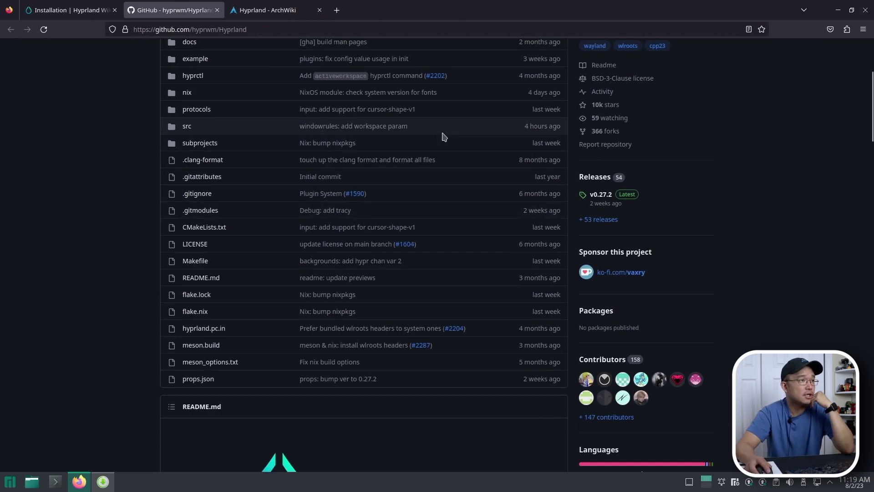
scroll(422, 226, "down", 5)
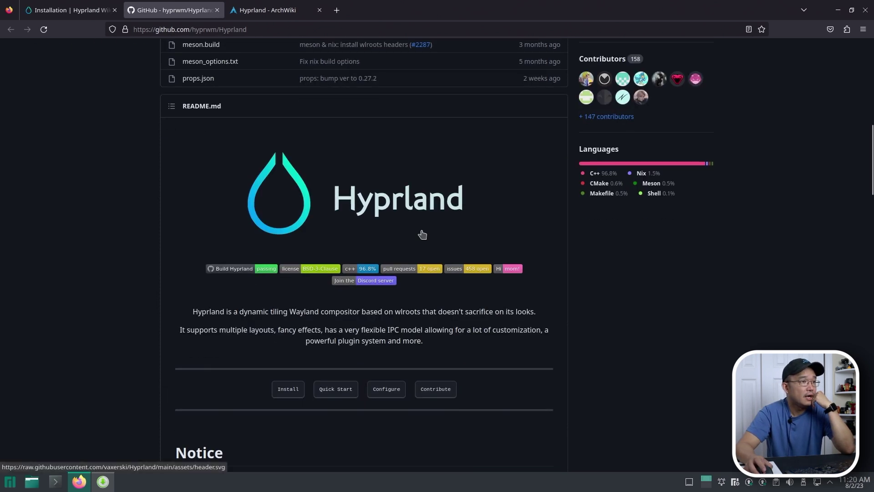
scroll(422, 234, "down", 6)
scroll(422, 234, "down", 10)
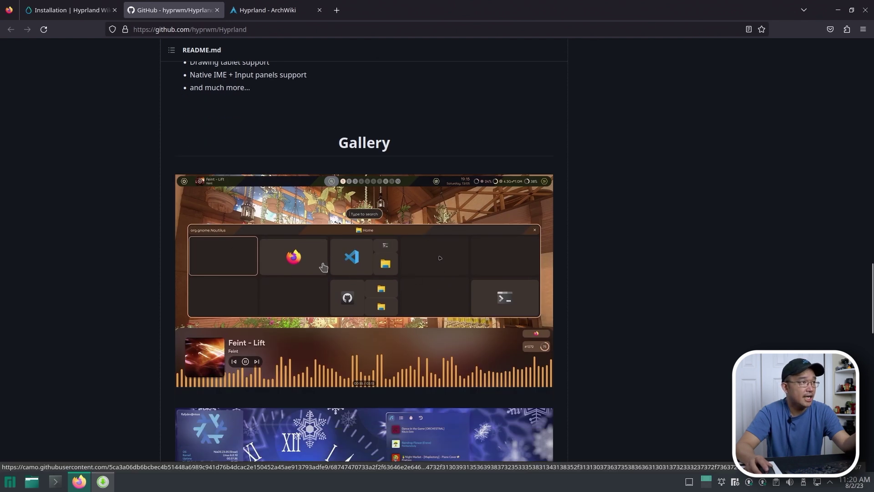
scroll(258, 193, "up", 3)
scroll(258, 193, "up", 15)
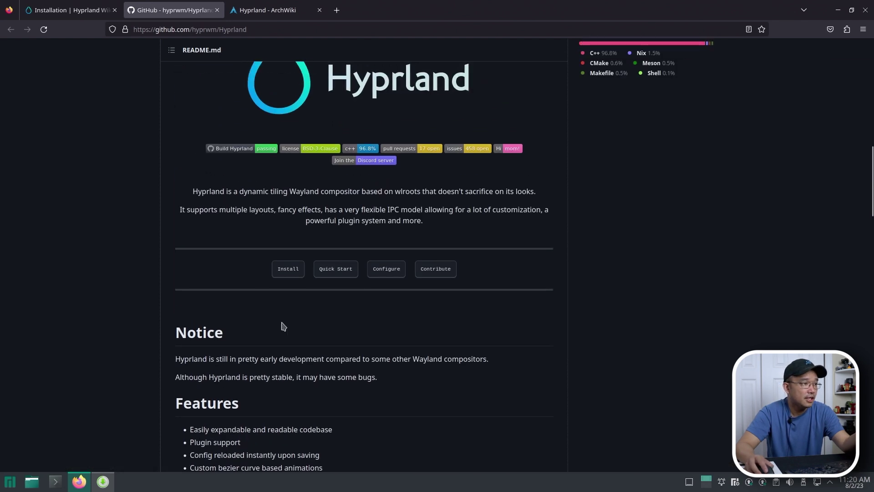
scroll(284, 325, "down", 15)
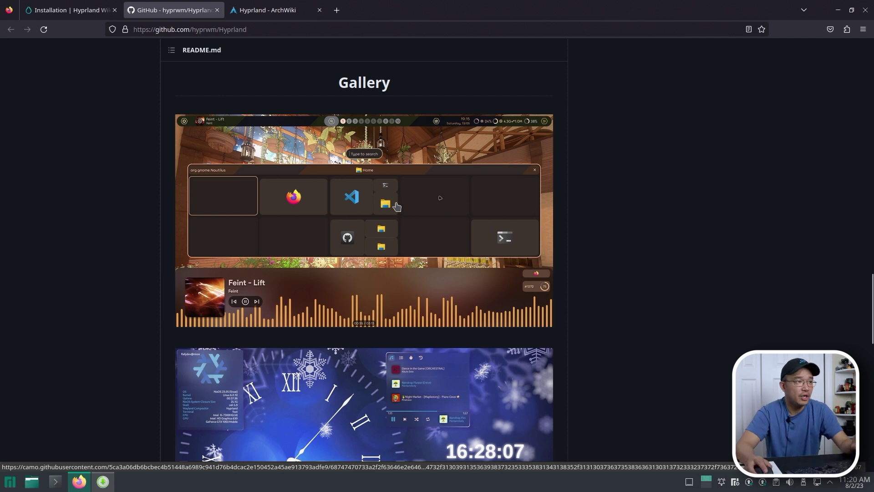
scroll(392, 204, "down", 4)
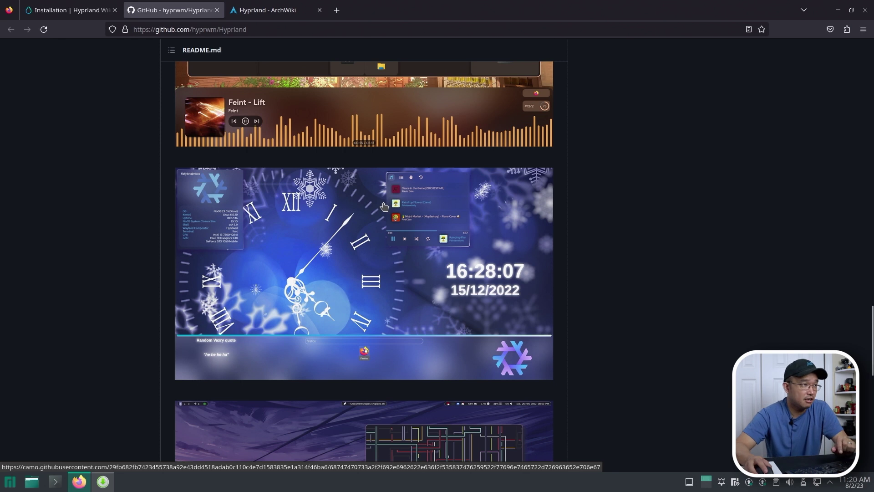
scroll(384, 206, "down", 1)
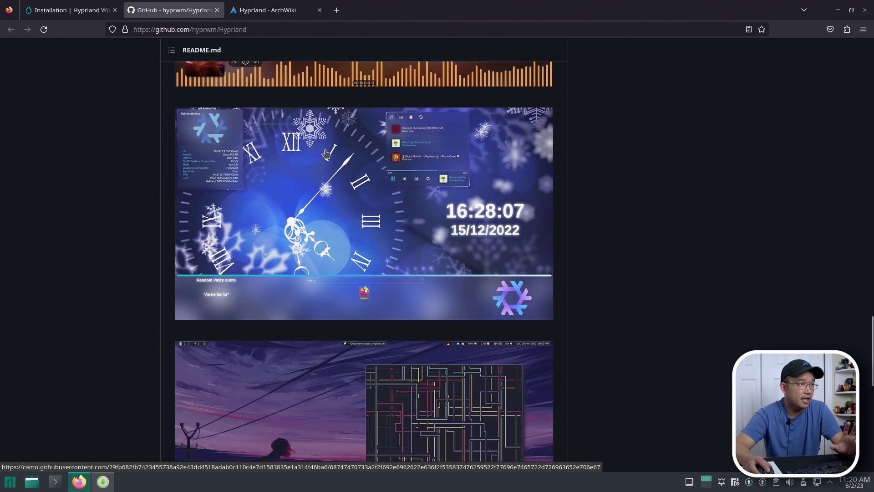
scroll(366, 171, "up", 1)
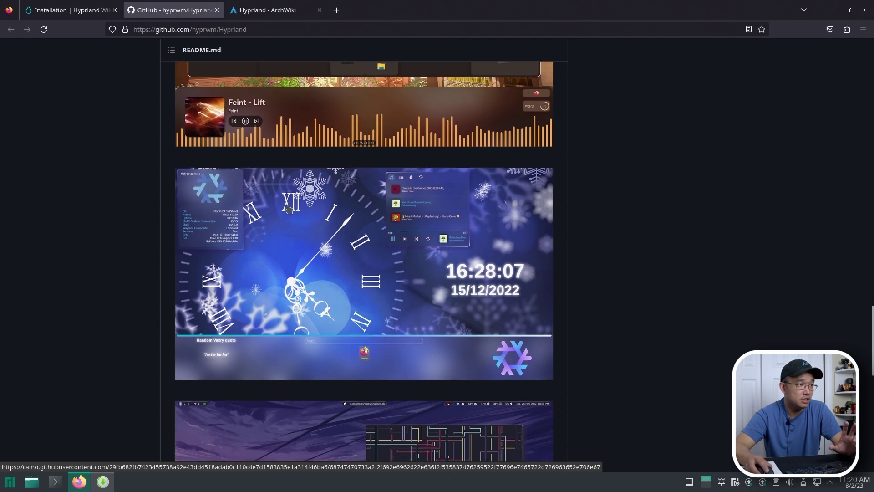
scroll(351, 227, "down", 9)
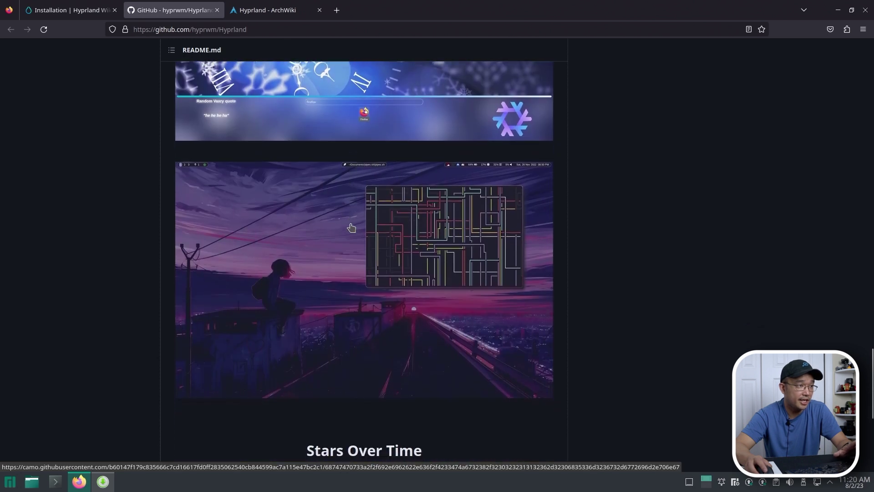
scroll(351, 227, "down", 3)
scroll(351, 228, "up", 20)
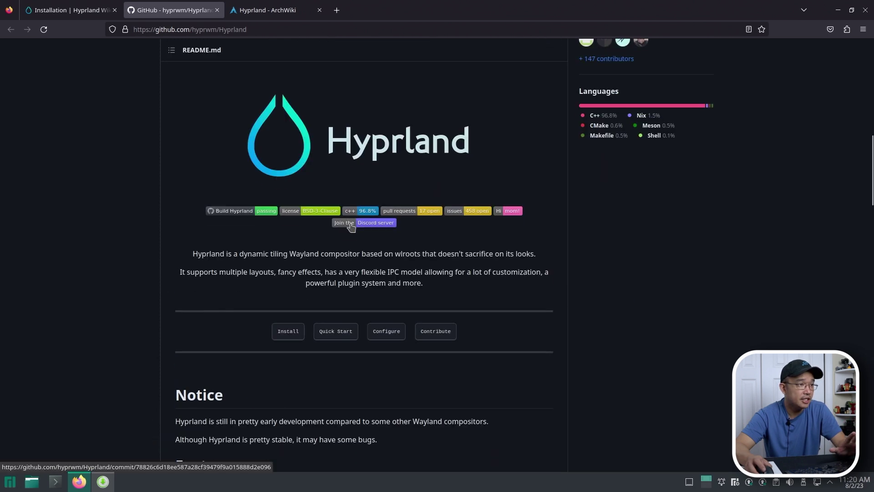
scroll(436, 237, "up", 9)
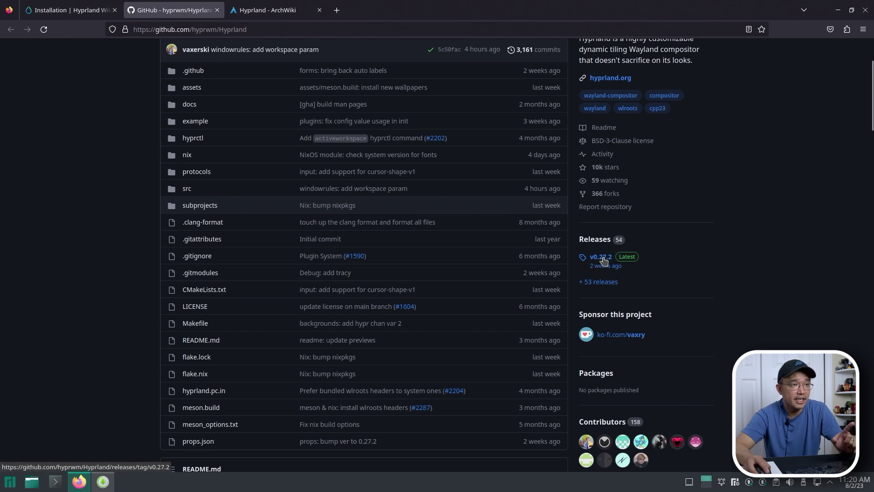
left_click(280, 10)
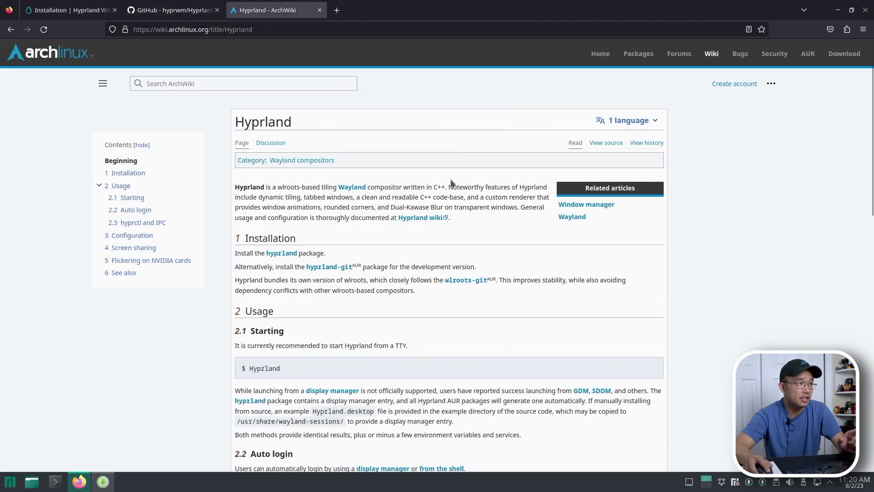
- Install hyprland 0.27.2-1 and its 8 dependencies, authorizing with the admin password
left_click(435, 188)
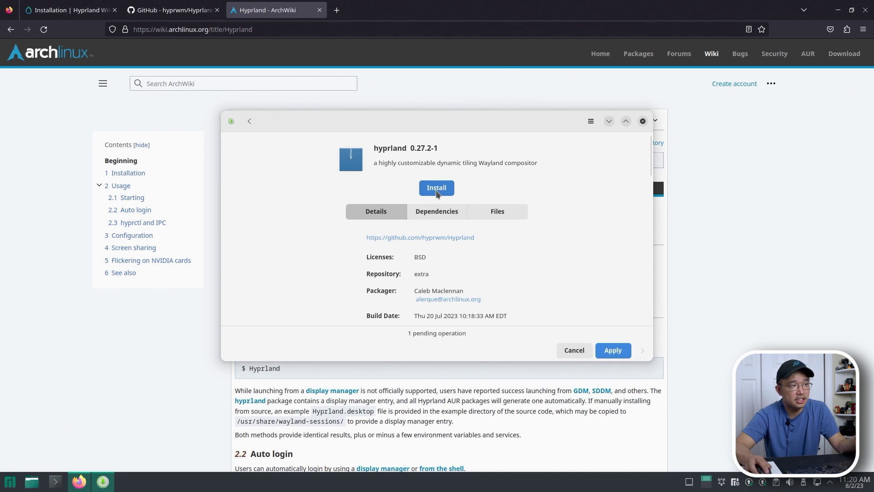
left_click(613, 348)
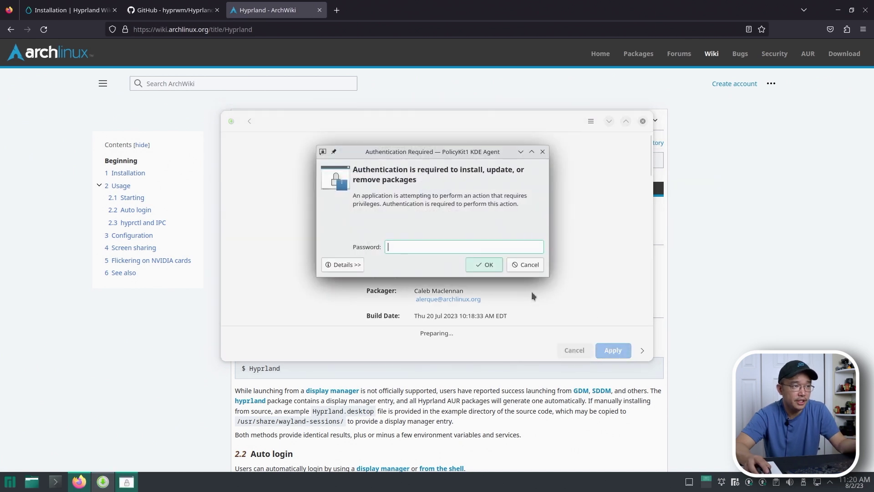
type("••••••")
key("Return")
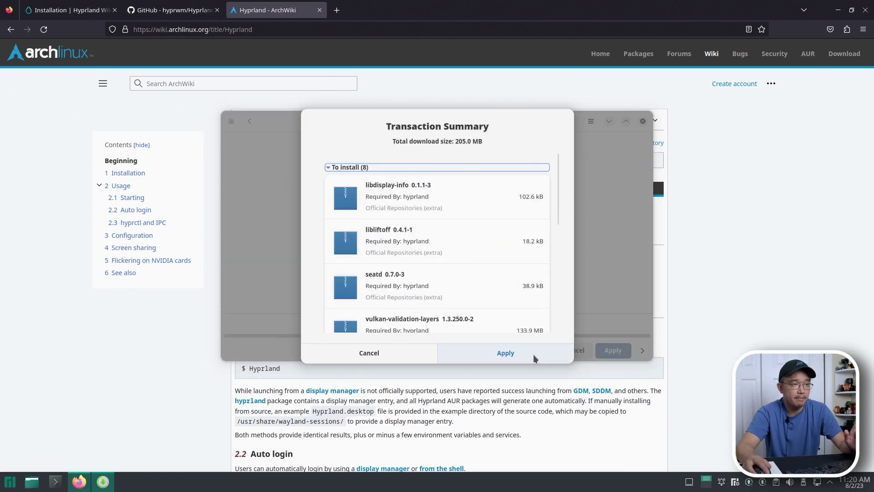
left_click(506, 353)
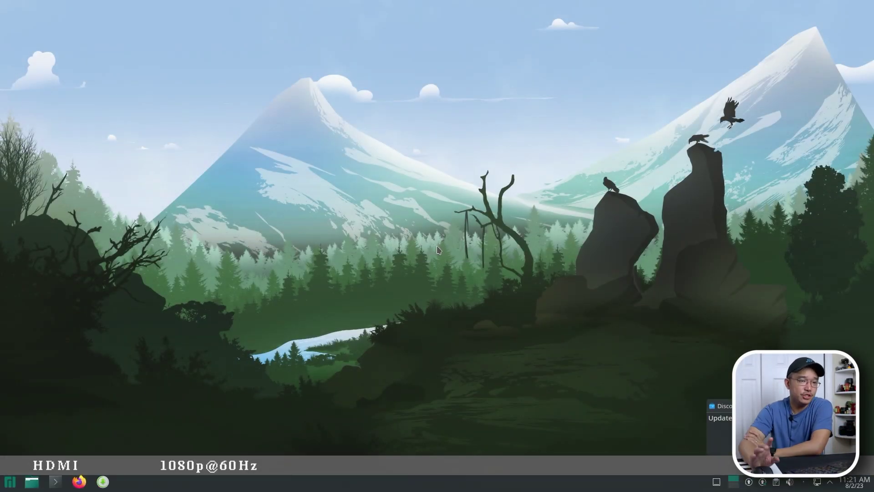
- Search 'hyprland' in Pamac to confirm it is installed, then choose Shut Down/Leave
left_click(7, 482)
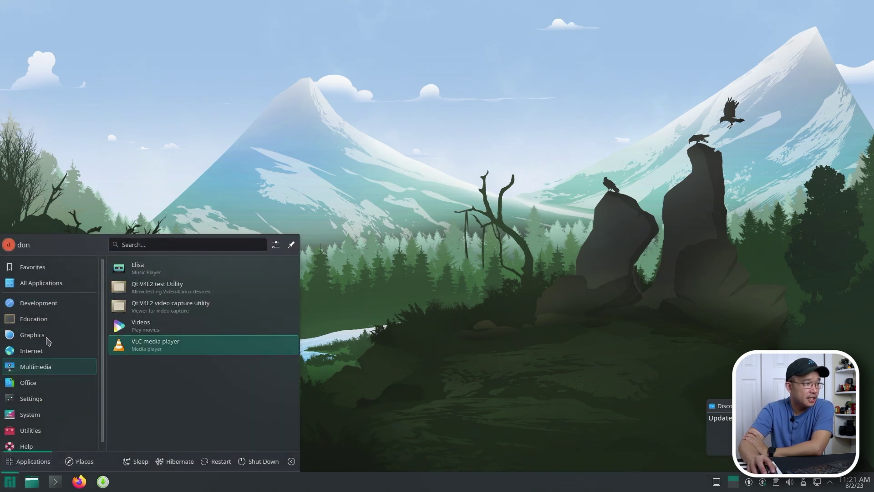
mouse_move(46, 350)
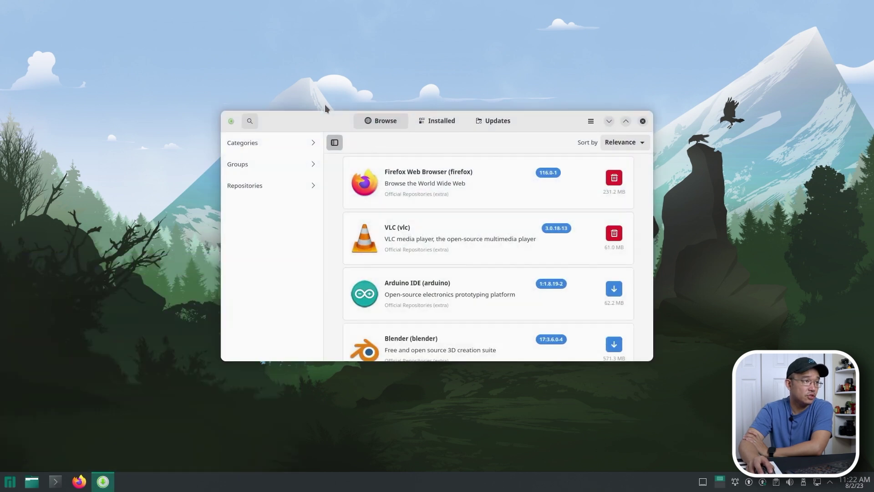
left_click(250, 121)
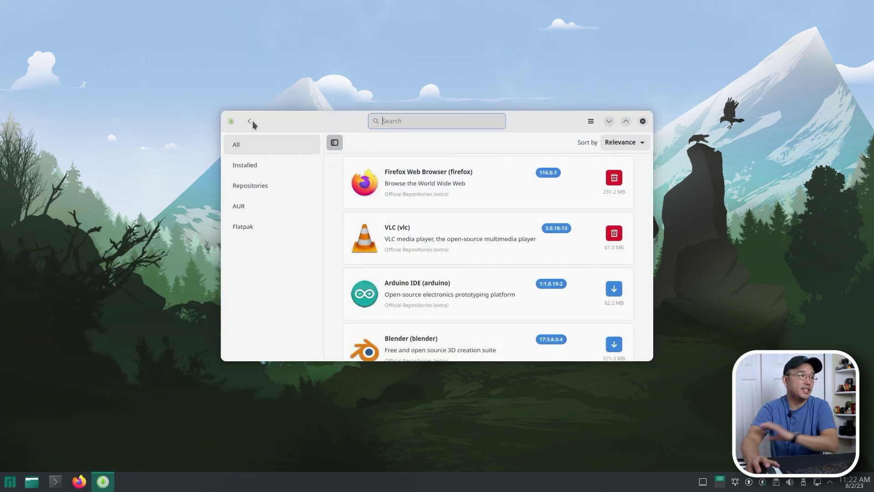
type("hyprland")
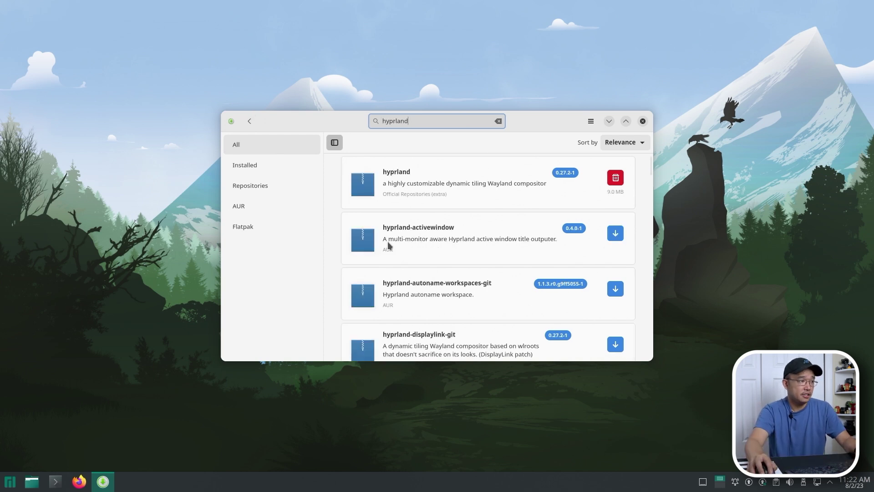
left_click(10, 482)
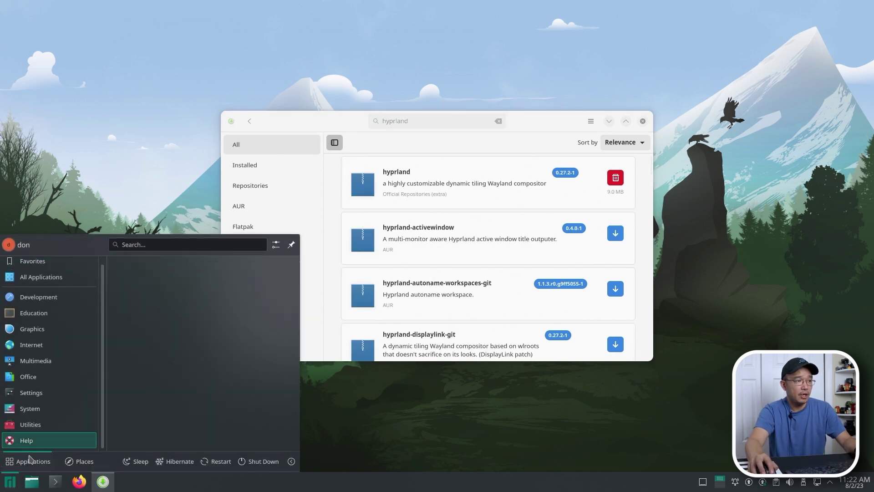
left_click(258, 461)
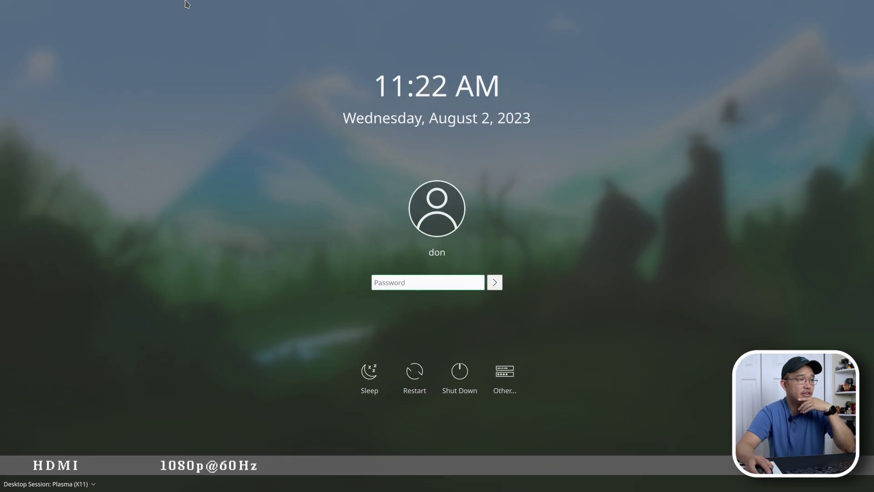
- Log in to a Hyprland session via Other..., entering the username and password
left_click(507, 380)
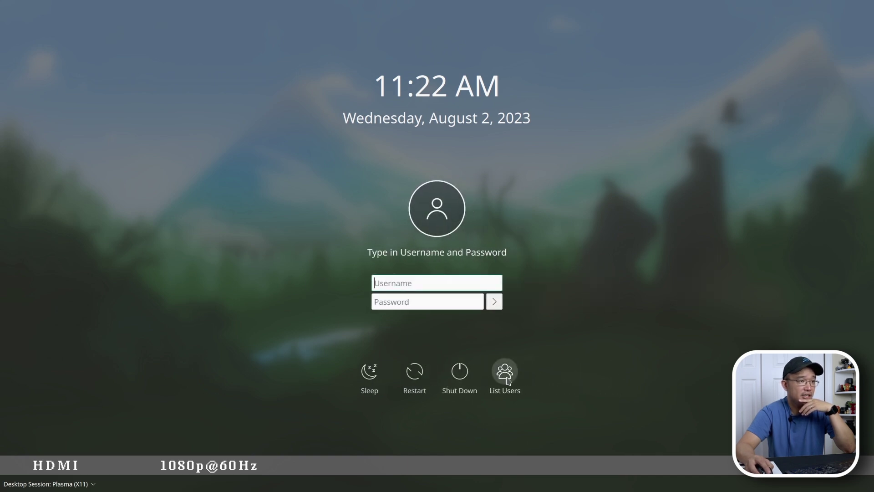
left_click(54, 483)
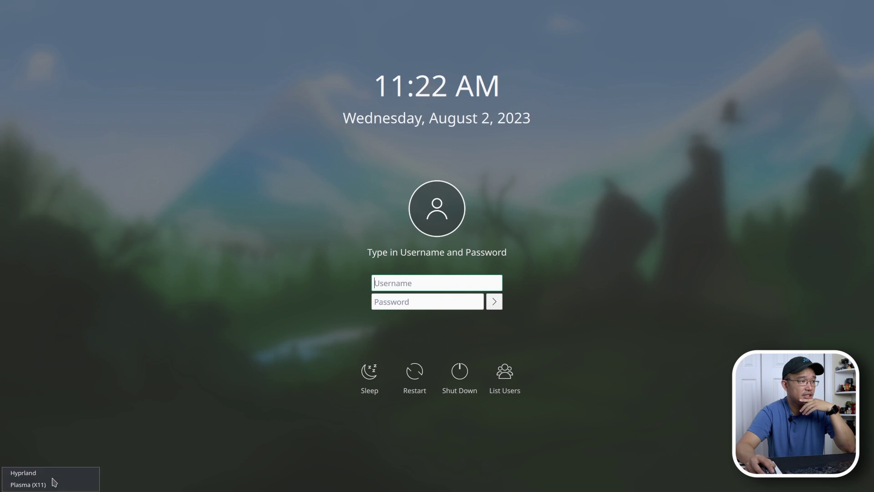
left_click(57, 476)
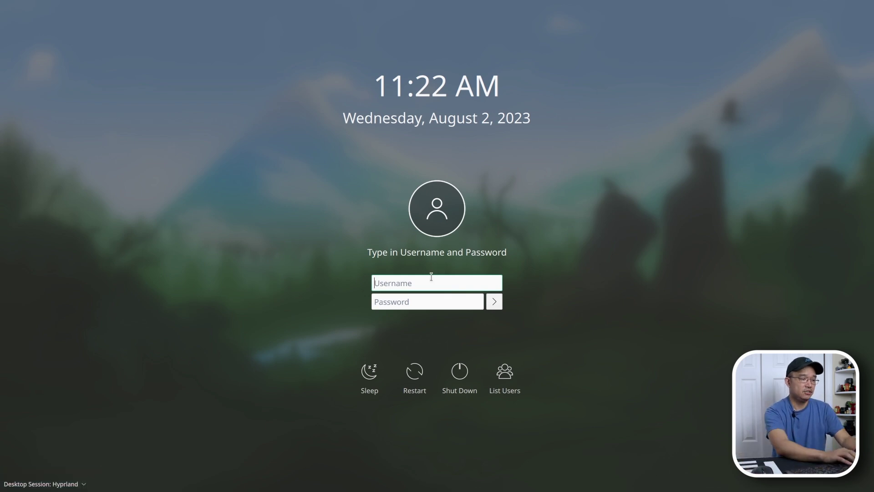
type("don")
key("Tab")
type("•••••••")
key("Return")
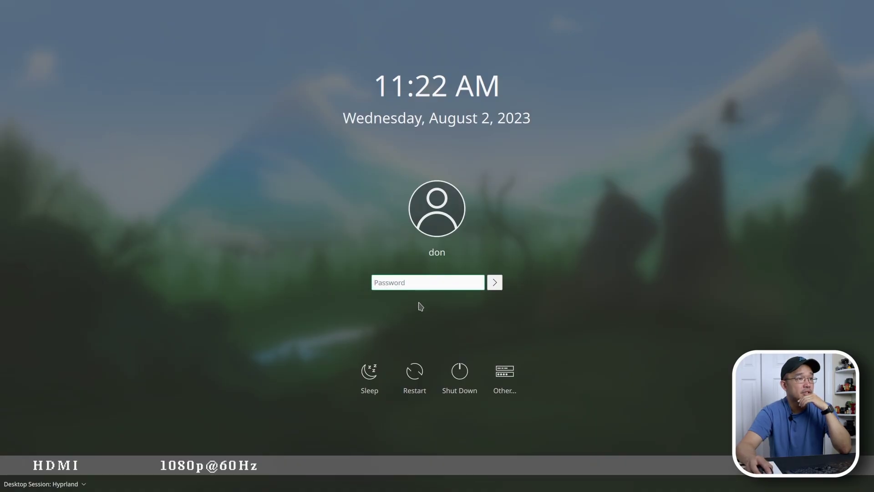
- Switch the desktop session to Plasma (X11) and log back in
left_click(42, 484)
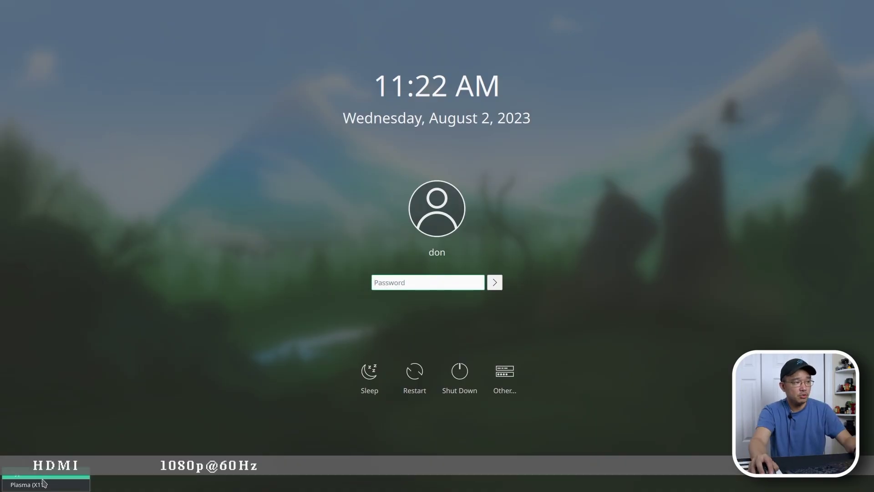
left_click(42, 483)
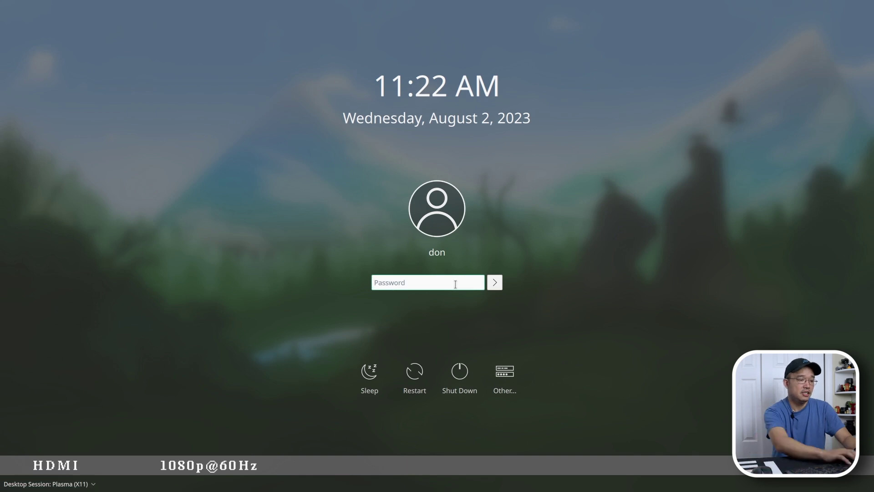
type("•••••")
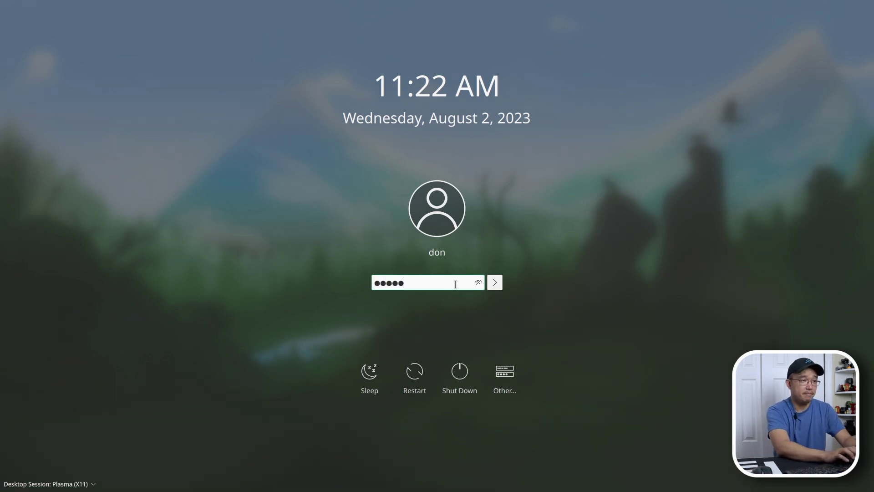
key("Return")
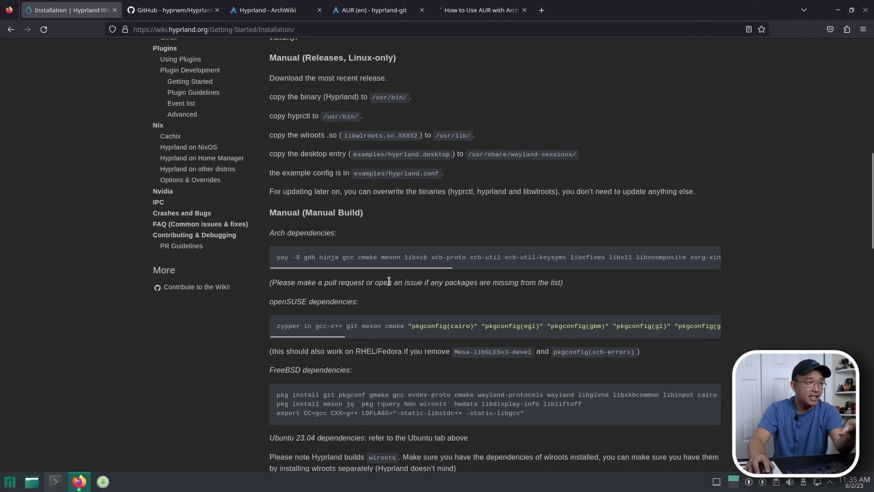
left_click_drag(390, 267, 296, 260)
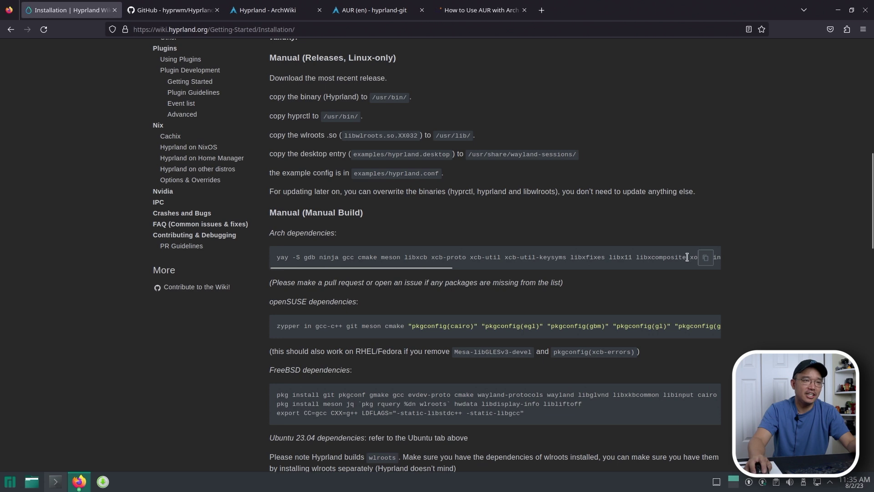
left_click(709, 259)
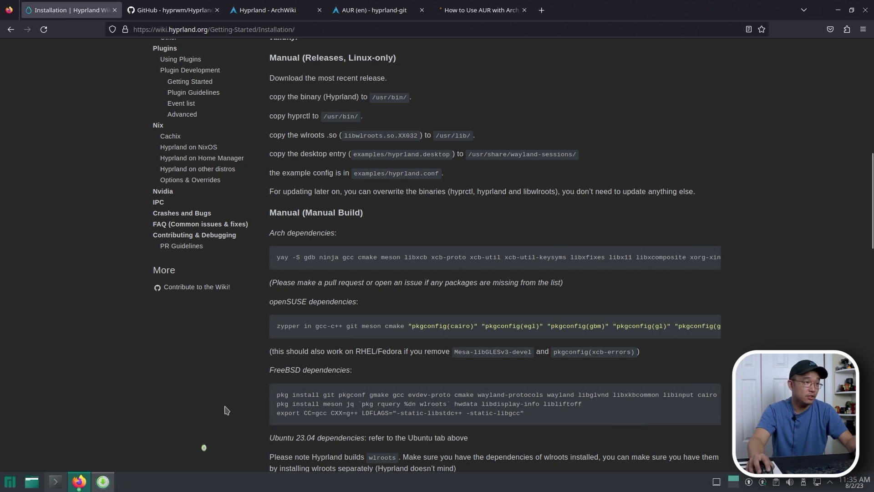
- Enlarge the terminal font and install yay with 'sudo pacman -Syu yay'
left_click(57, 482)
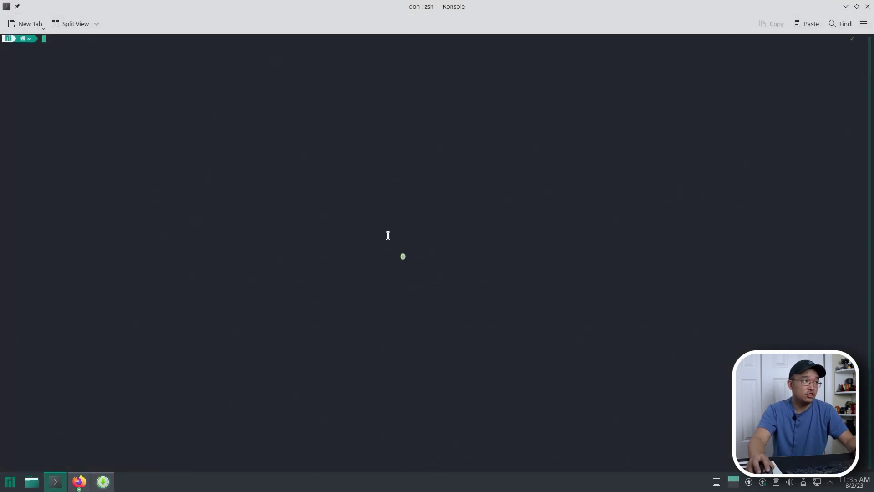
key("ctrl+plus")
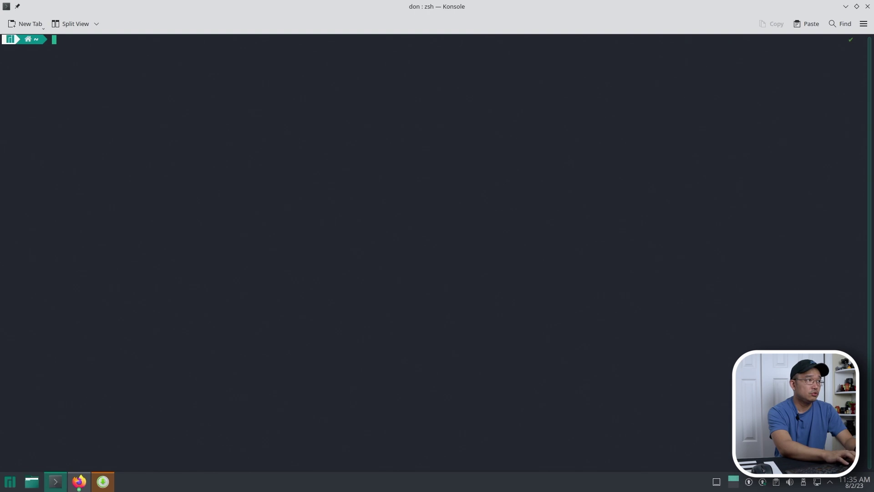
type("sudo pacman -Syu")
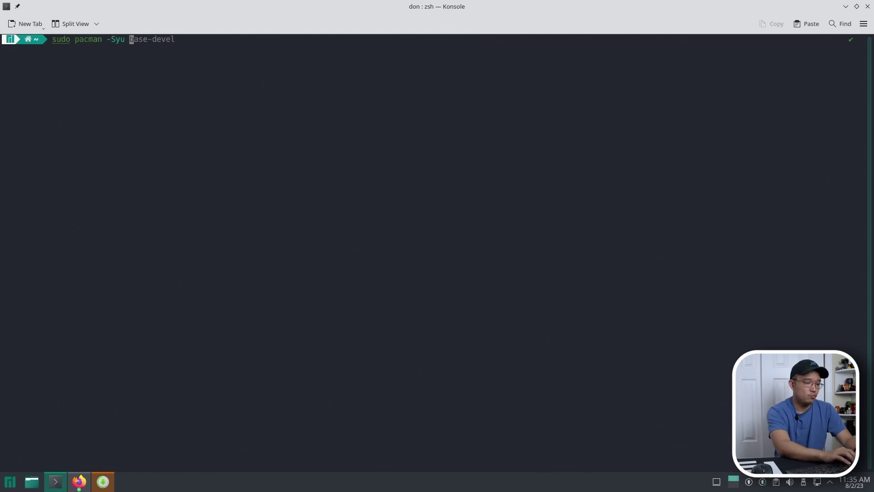
type(" yay")
key("Return")
key("Return")
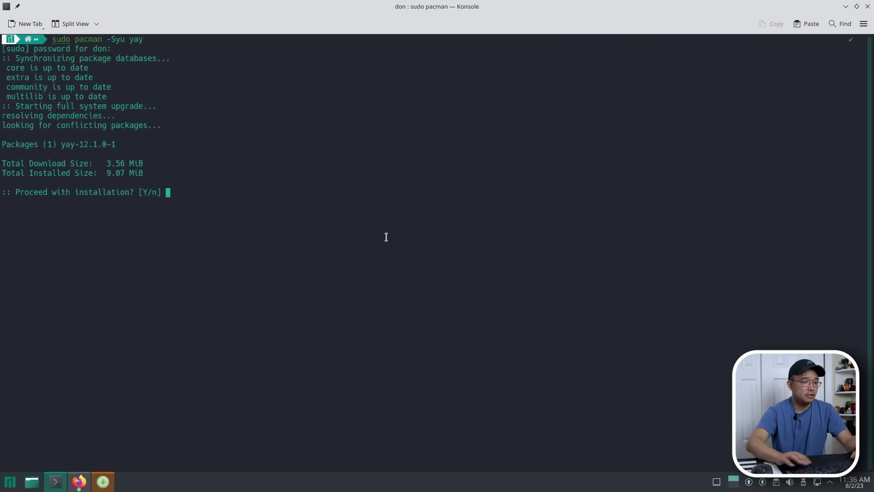
type("y")
key("Return")
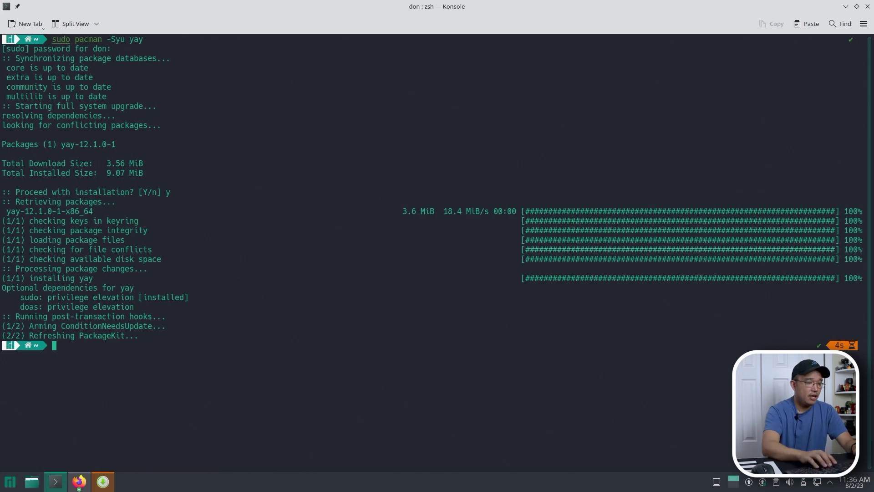
- Run the pasted 'yay -S gdb ninja gcc cmake meson …' command, confirming all 26 packages
key("ctrl+shift+v")
key("Return")
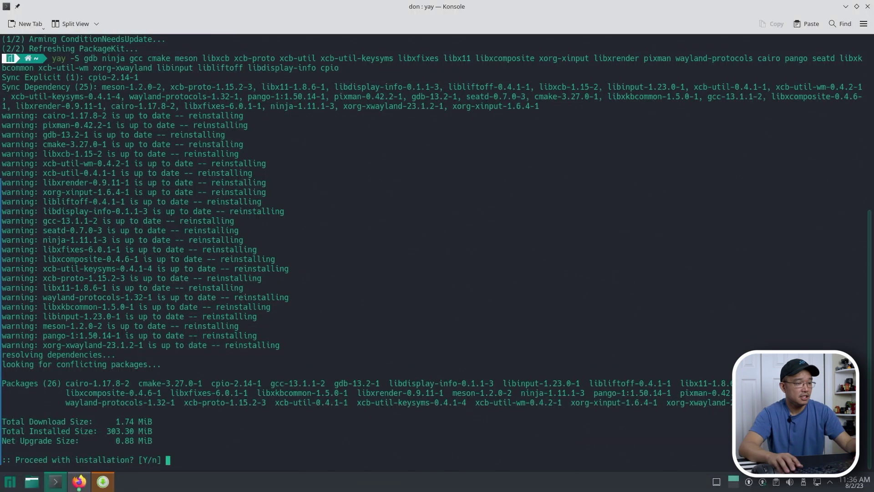
type("y")
key("Return")
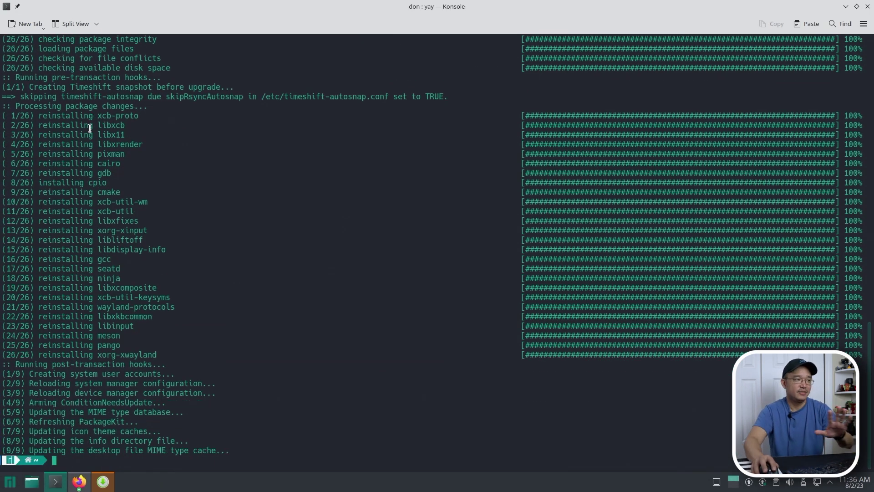
left_click(6, 485)
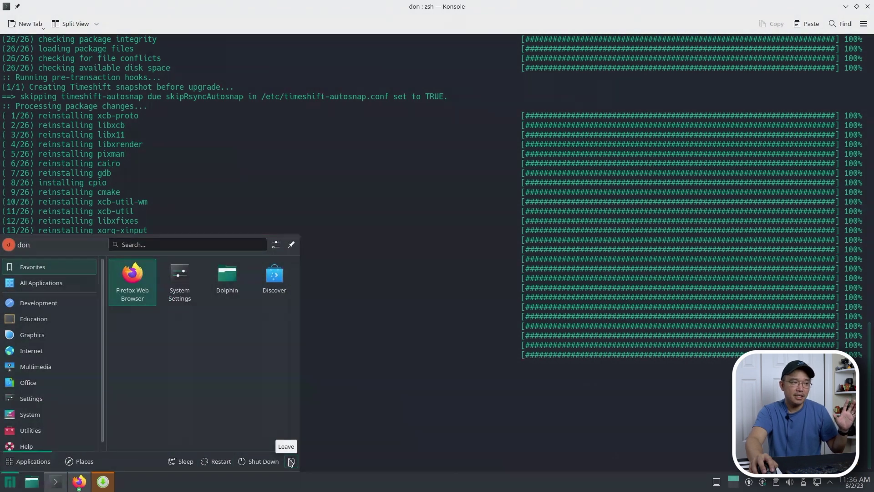
- Bring up the Shut Down/Leave prompt from the Application Launcher
left_click(266, 465)
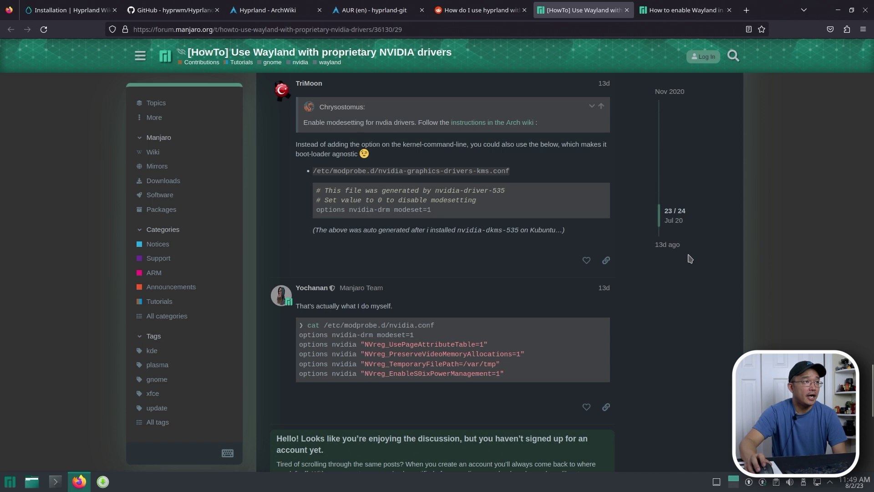
- Find the forum post's /etc/modprobe.d/nvidia.conf options, select those lines, then open Konsole
scroll(689, 258, "up", 7)
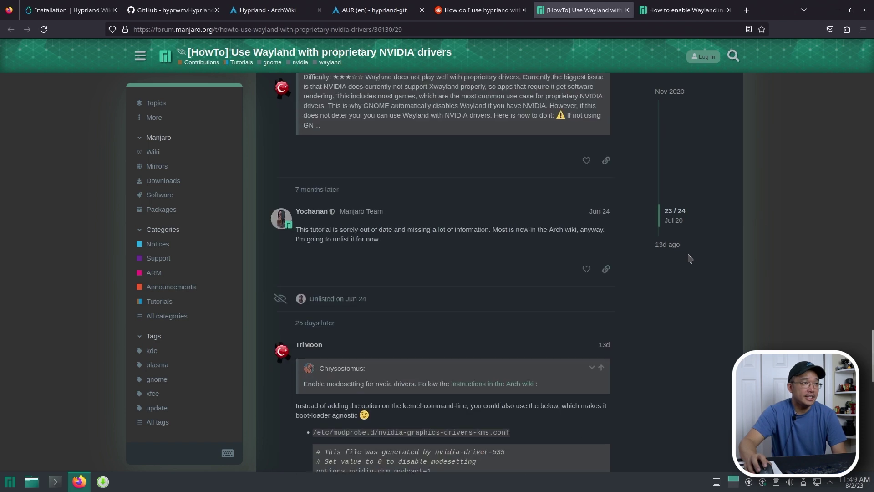
scroll(690, 259, "down", 6)
scroll(480, 389, "down", 1)
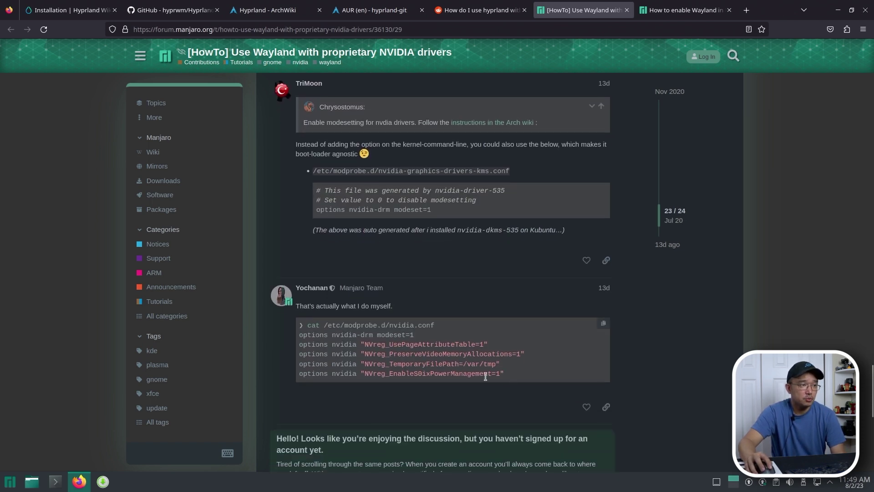
left_click_drag(503, 374, 299, 336)
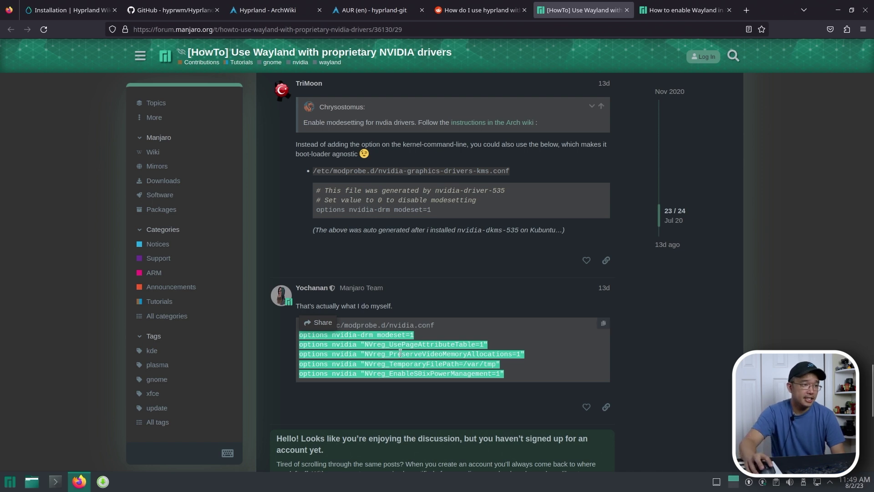
left_click(392, 328)
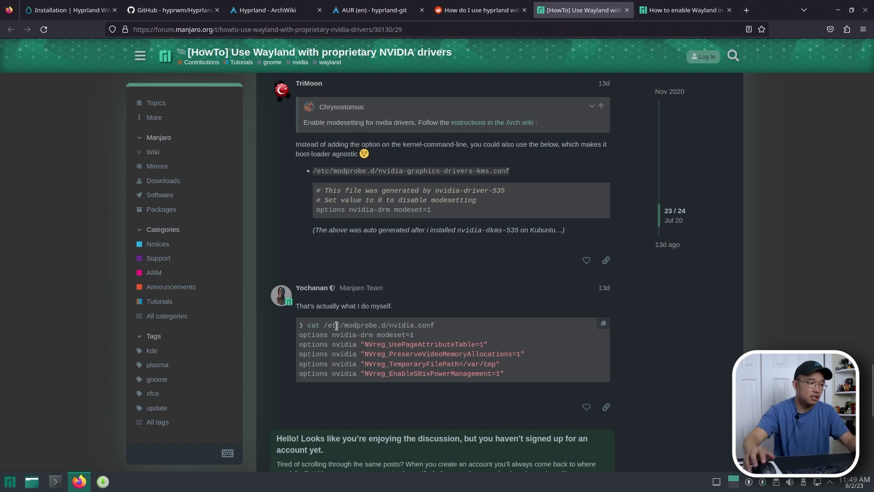
left_click(63, 484)
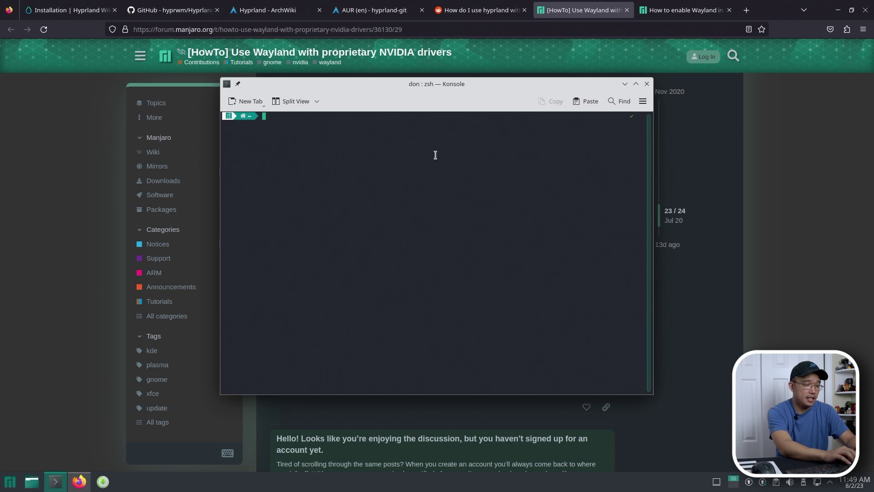
- Open /etc/modprobe.d/nvidia.conf in nano as root and exit without changes
key("ctrl+shift+v")
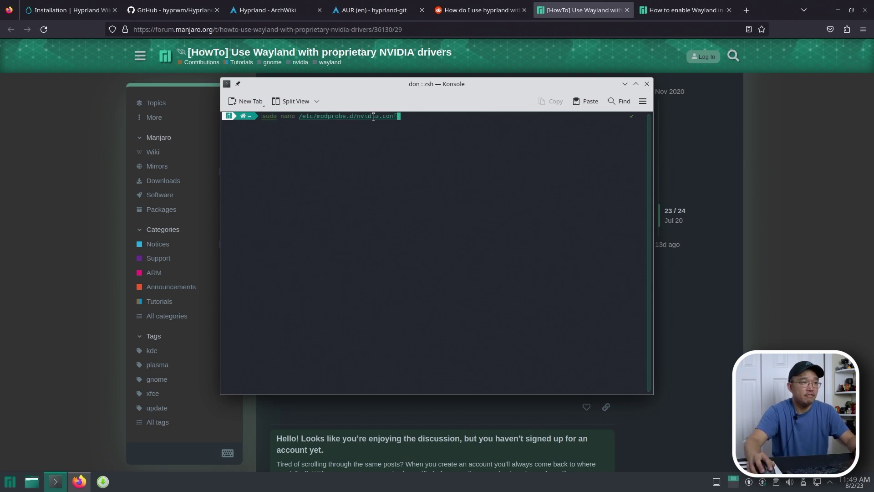
key("Return")
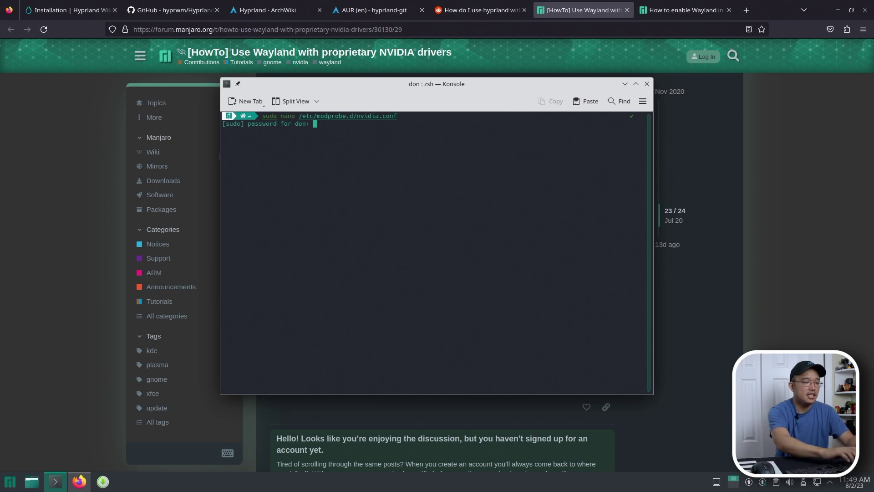
key("Return")
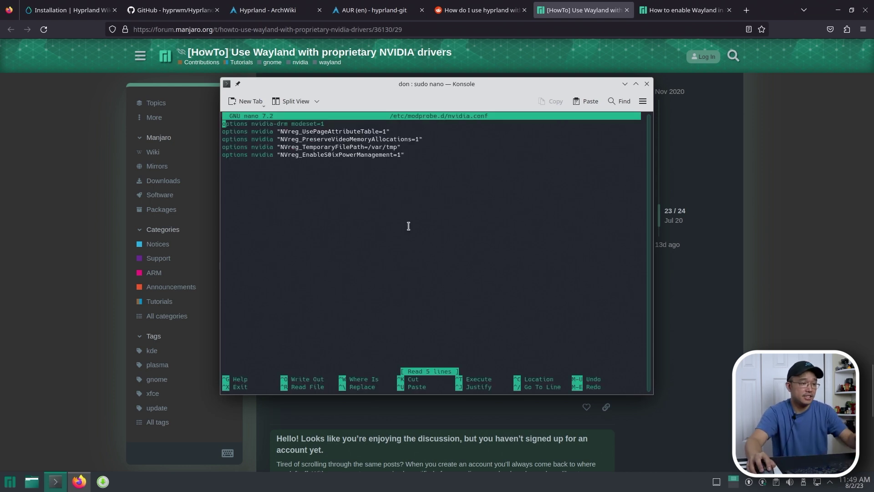
key("ctrl+x")
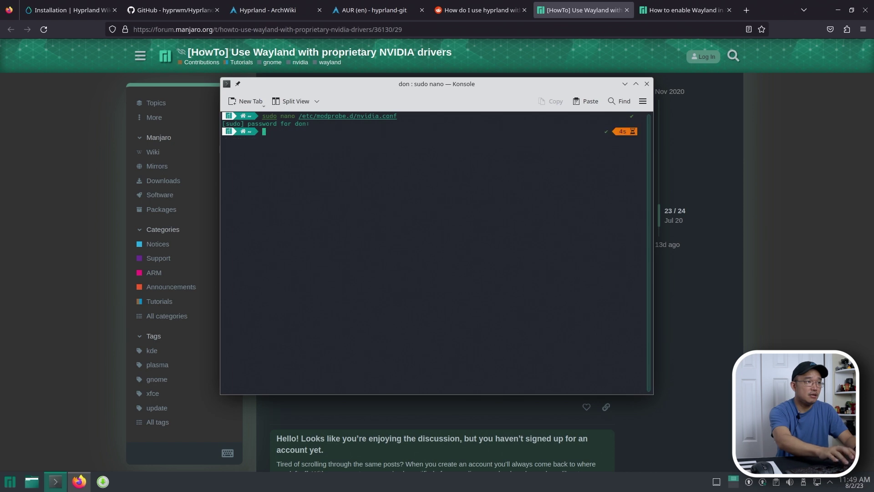
- Close the terminal with exit and start shutting down from the application launcher
type("xit")
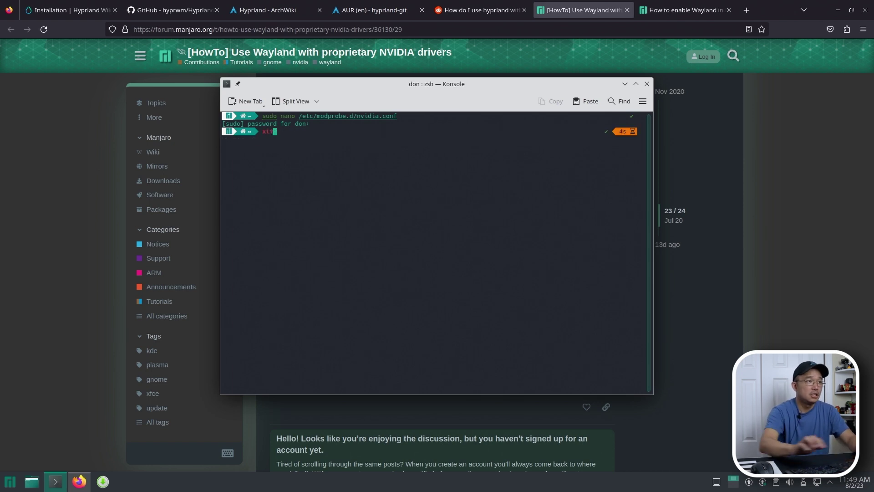
key("Return")
type("nexit")
key("Return")
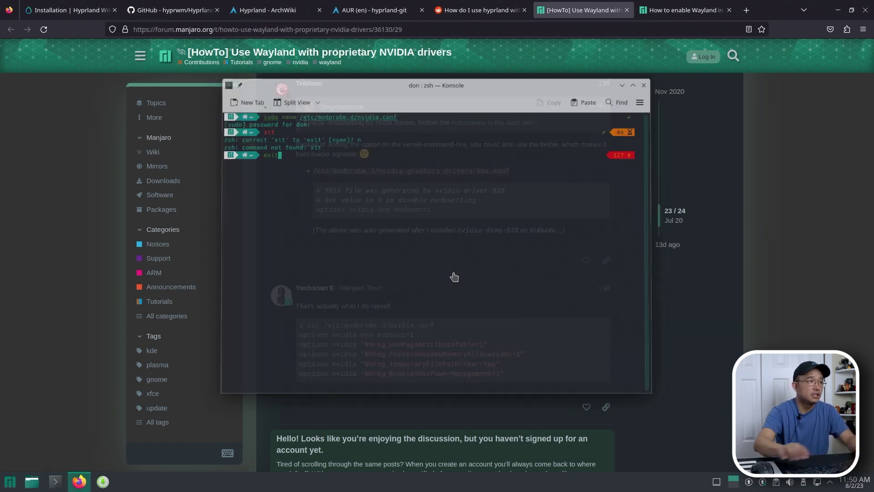
left_click(10, 481)
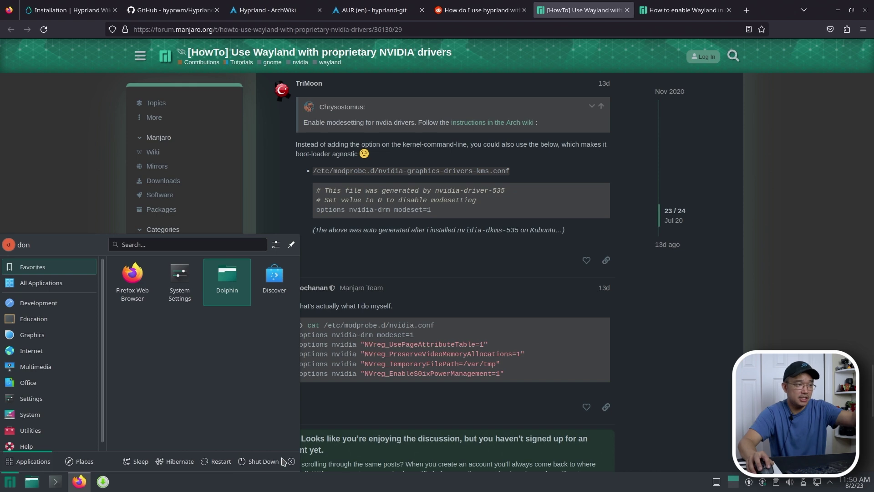
left_click(264, 461)
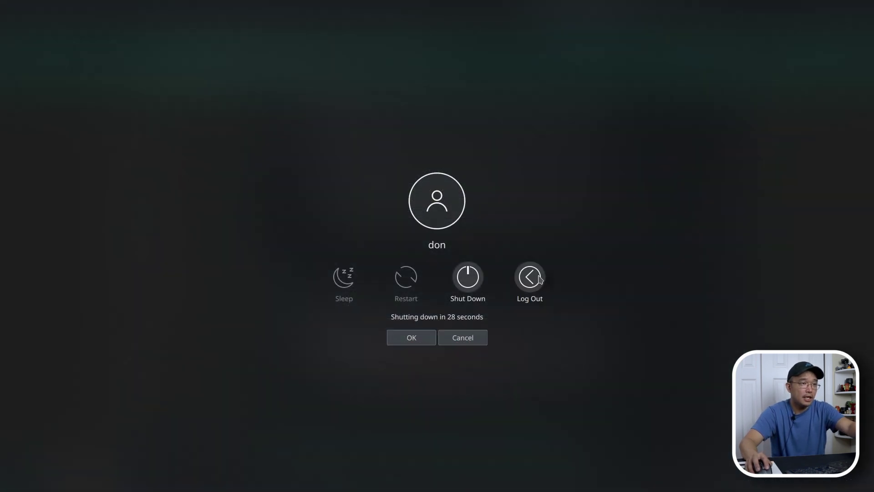
- Confirm ending Plasma, pick the Hyprland session in SDDM, and log in with the account password
key("Return")
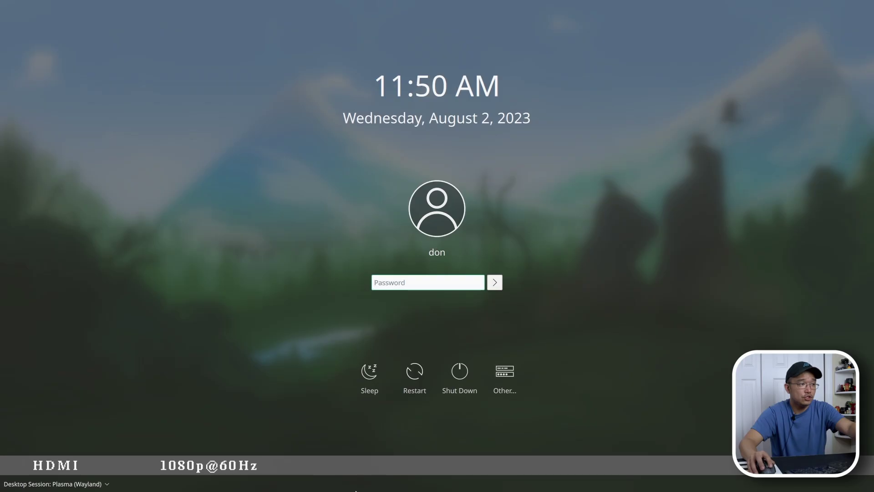
left_click(78, 483)
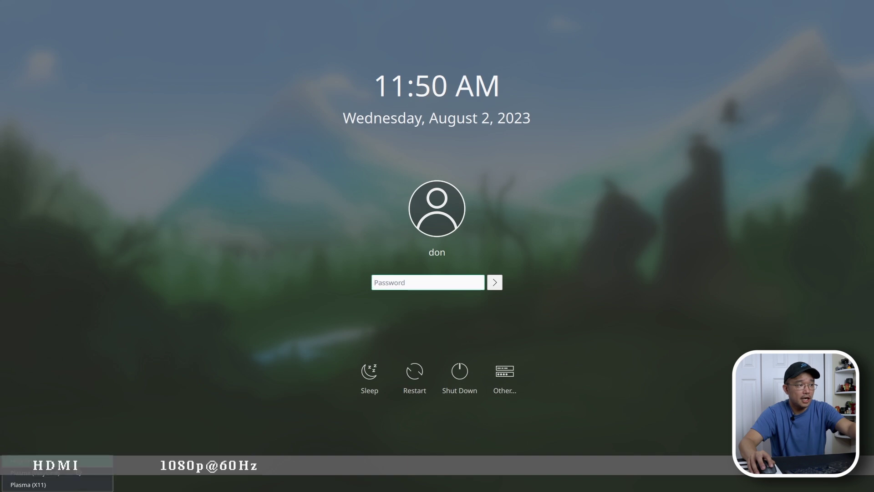
left_click(57, 460)
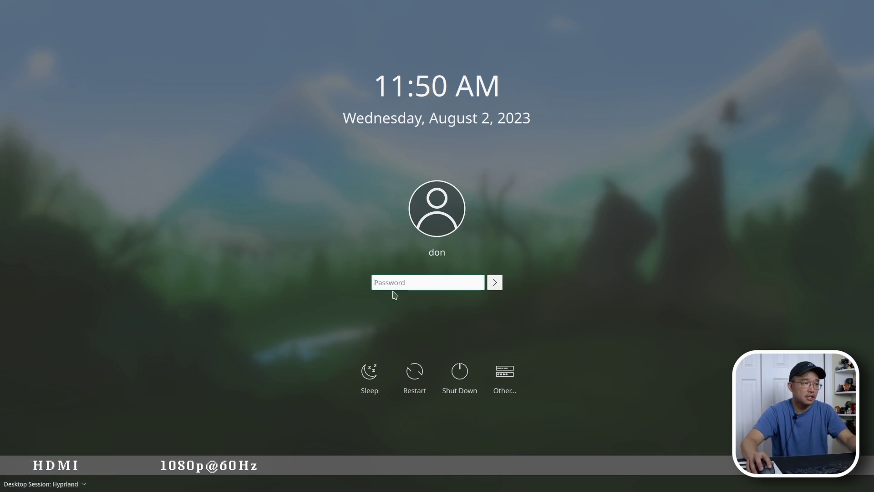
type("********")
key("Return")
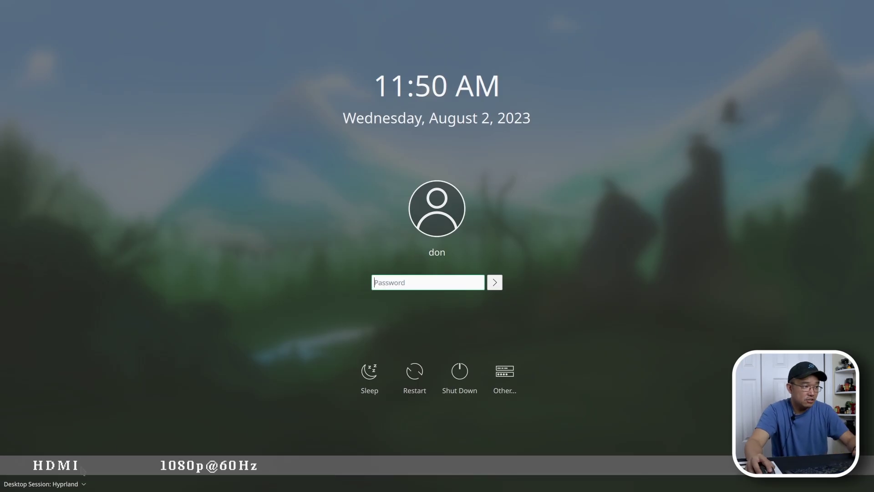
- Log back in to Plasma (Wayland) and run sudo pacman -S kitty
left_click(78, 484)
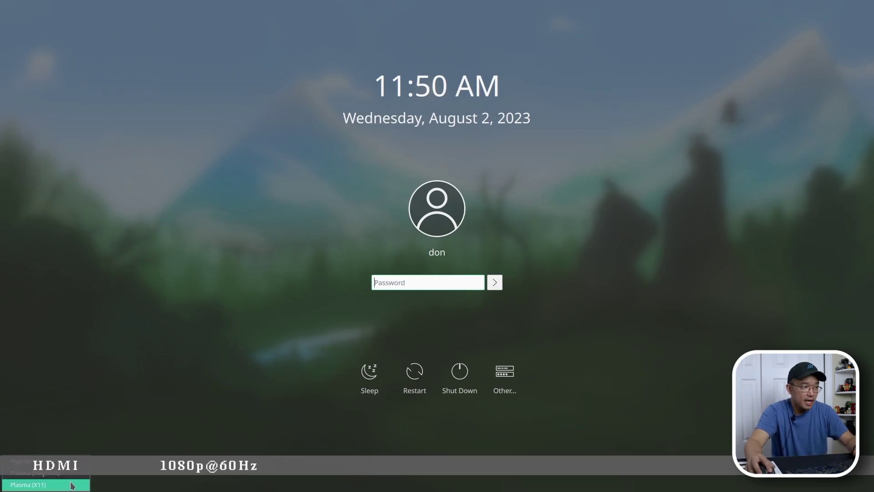
key("Escape")
left_click(71, 483)
left_click(46, 472)
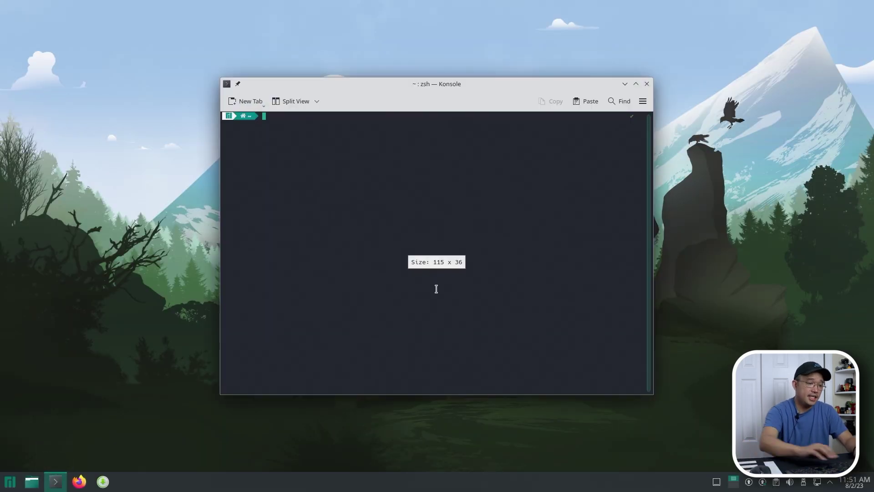
type("su")
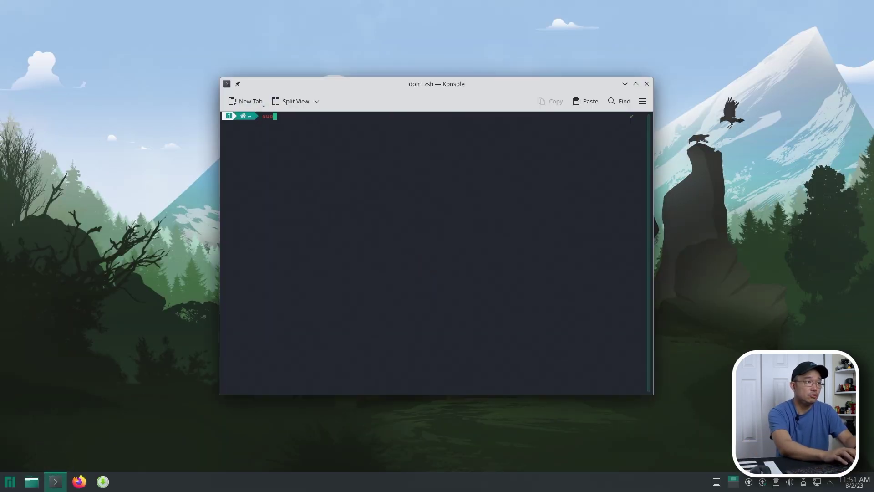
type("do pac")
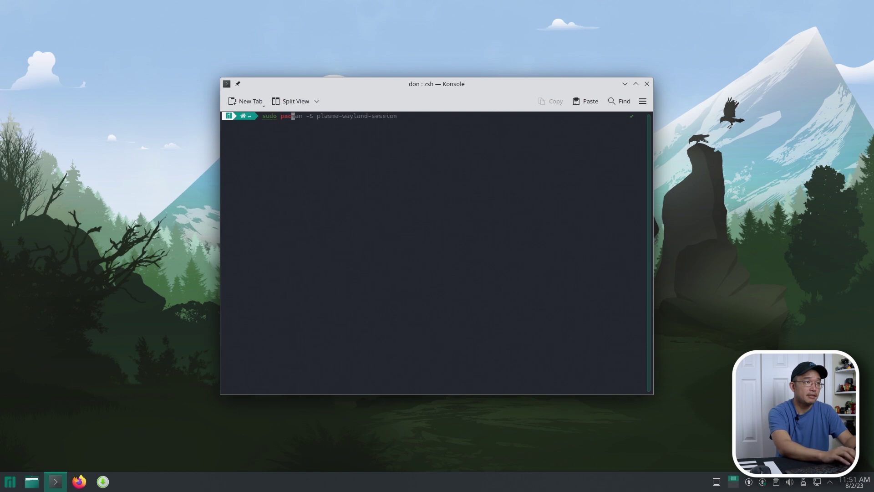
type("man -S kitty")
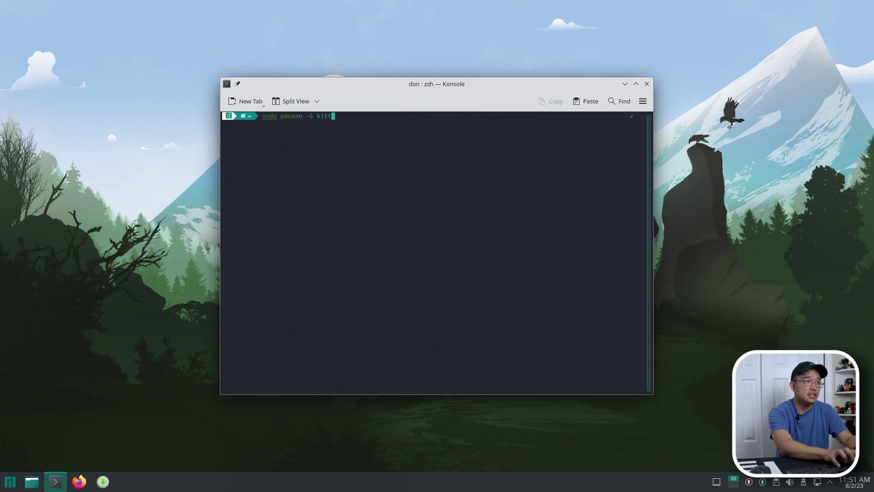
key("Return")
key("Return")
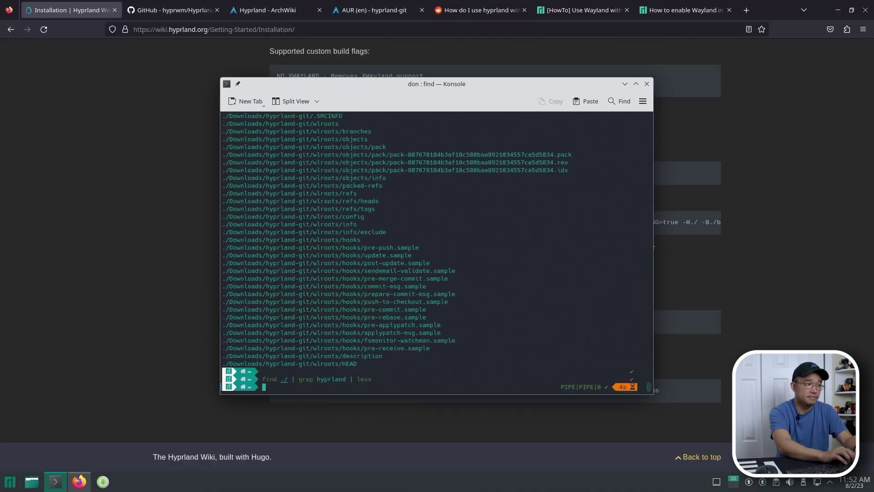
- Try entering .con, list the home folder, and type cd .config
type(".con")
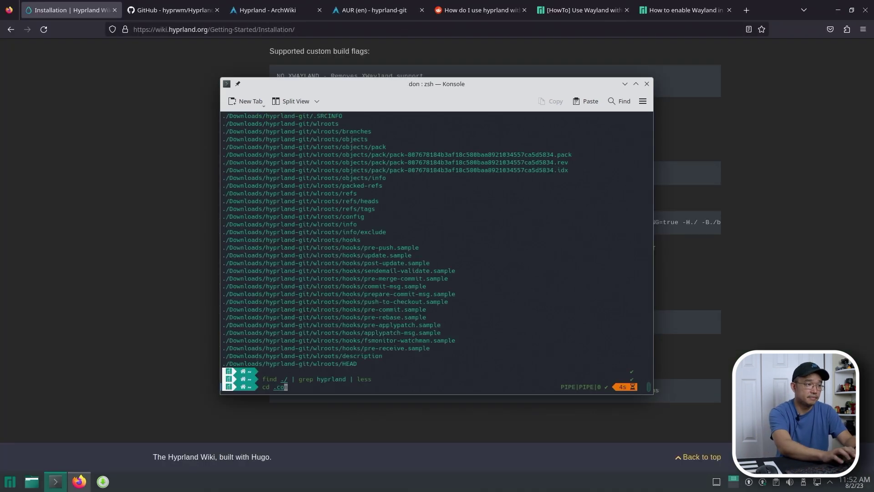
key("Return")
type("ls")
key("Return")
type("cd .co")
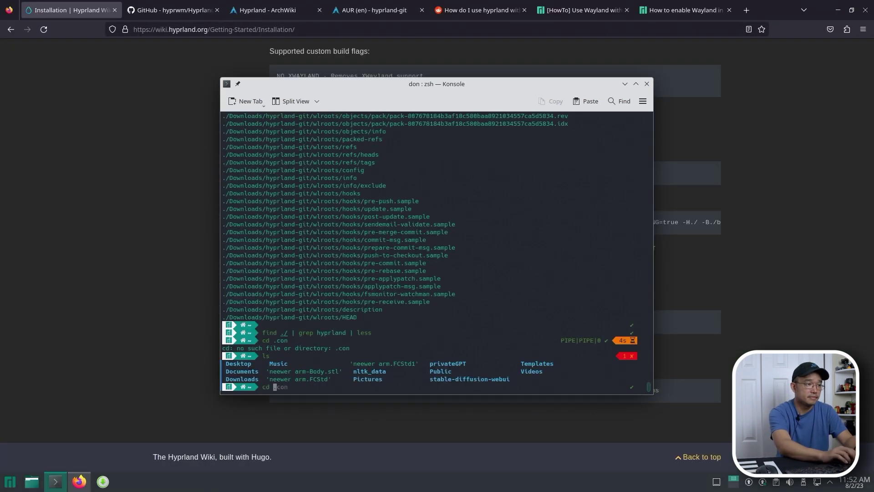
type("nfig")
- Move into ~/.config/hypr, listing the contents of each folder
key("Return")
type("ls")
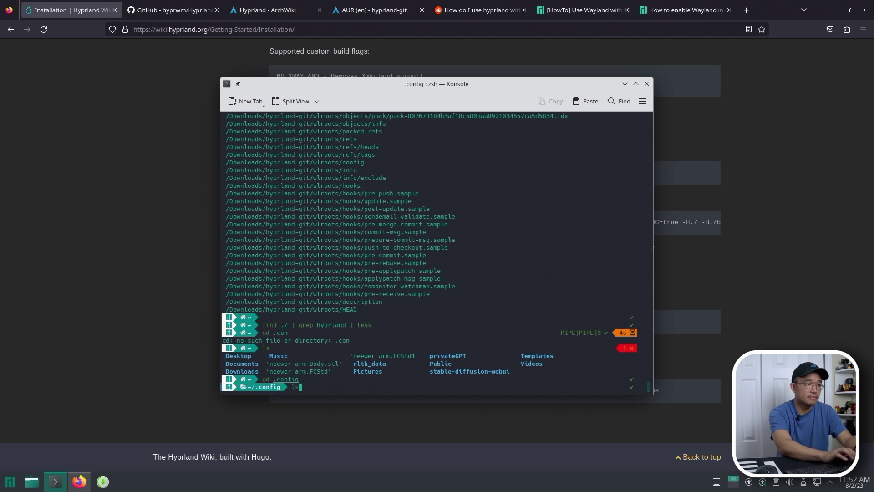
key("Return")
type("cd hypr")
key("Return")
type("ls")
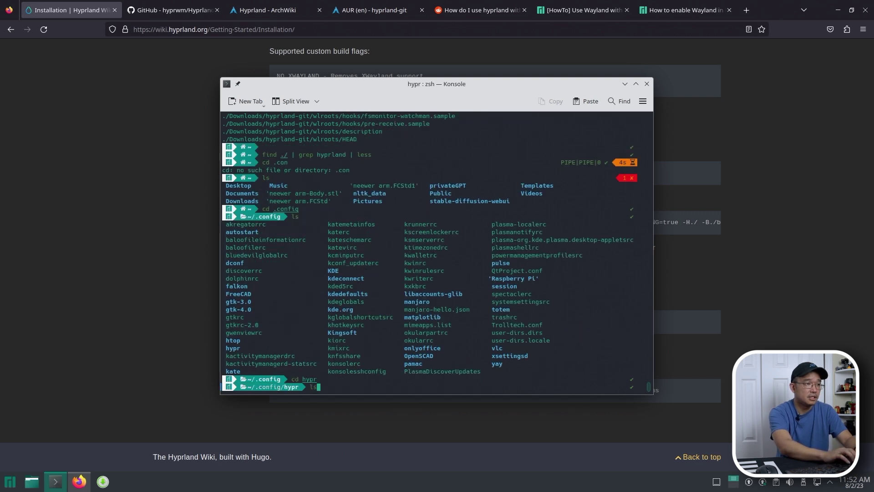
key("Return")
- Print hyprland.conf with cat and scroll through its full contents
type("cat hpy")
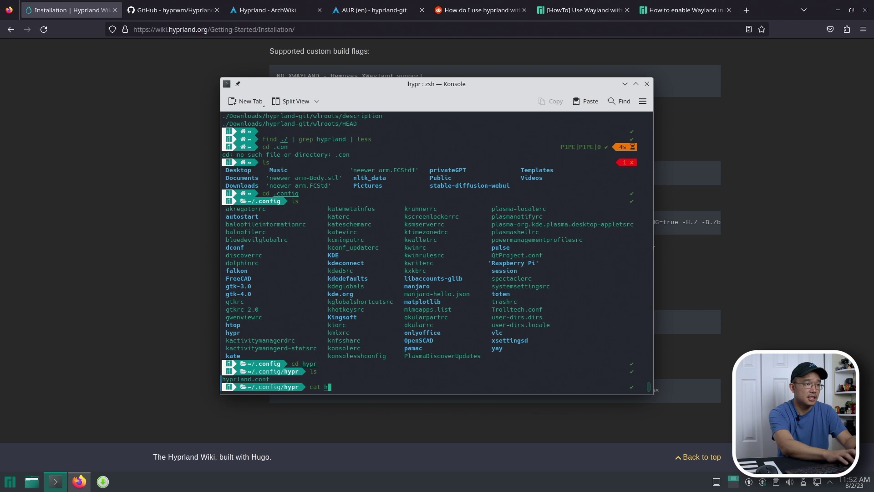
key("BackSpace")
key("BackSpace")
type("yp")
key("Tab")
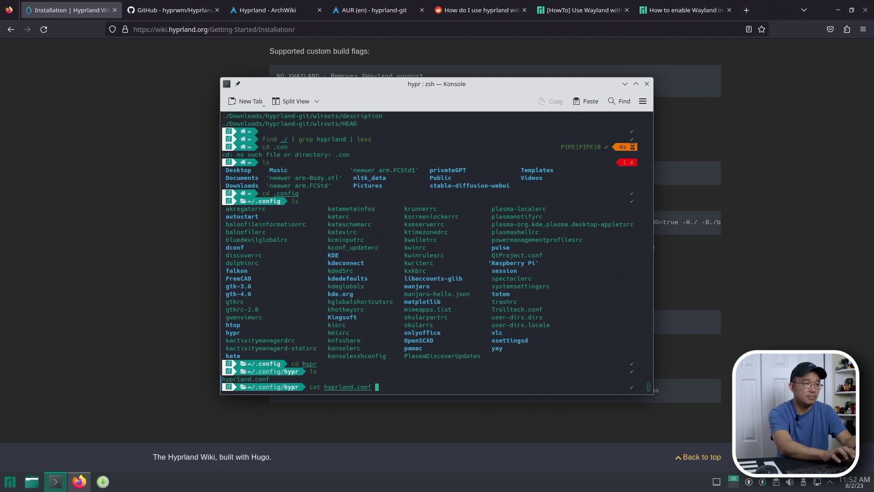
key("Return")
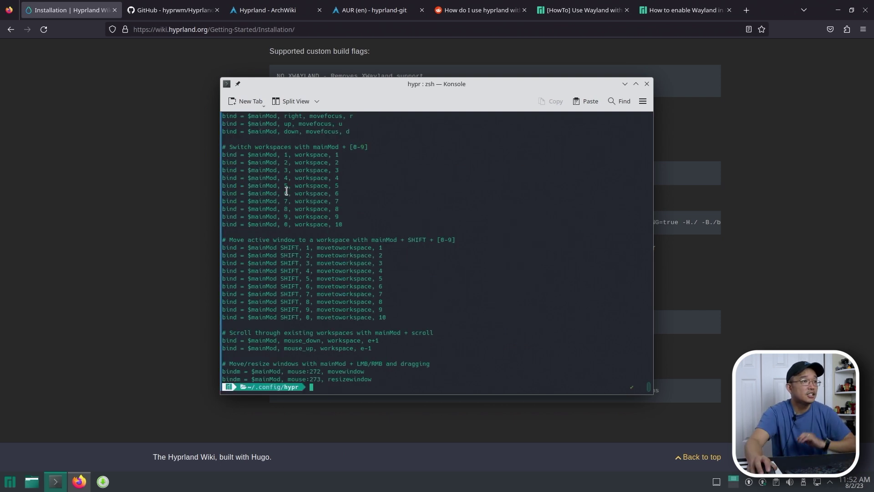
scroll(382, 371, "up", 4)
scroll(382, 371, "up", 20)
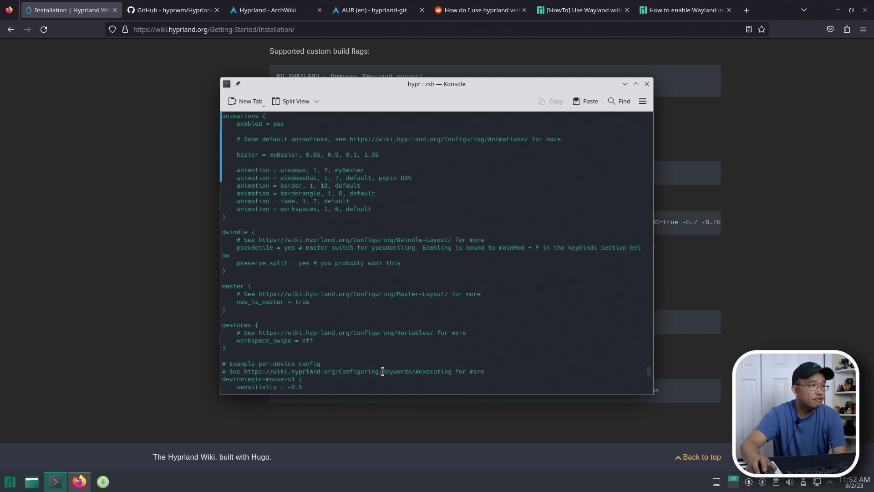
scroll(397, 312, "up", 18)
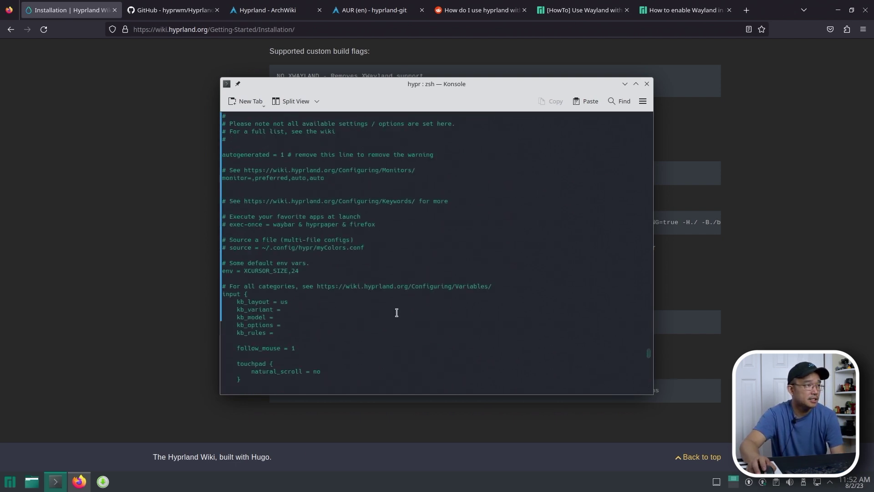
scroll(396, 312, "down", 3)
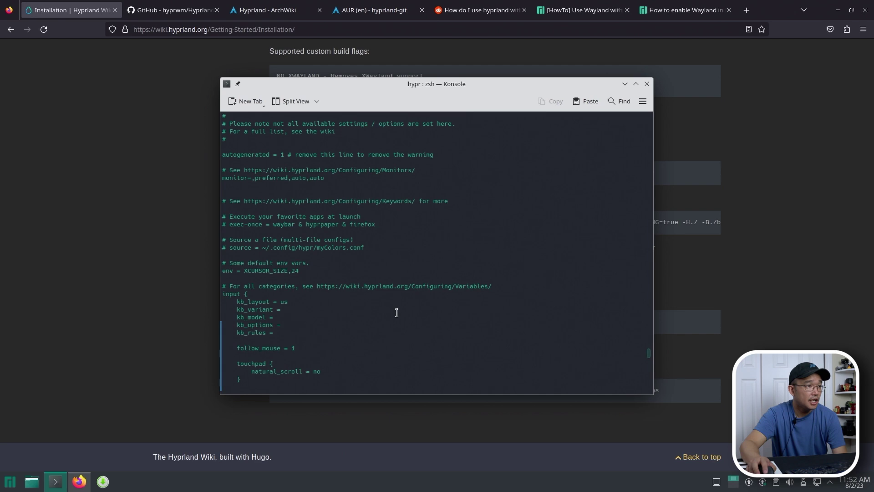
scroll(396, 312, "down", 4)
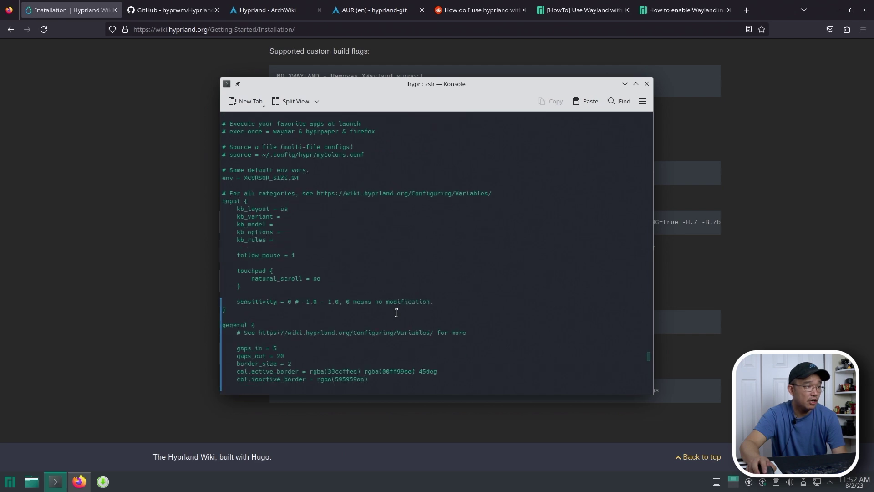
scroll(396, 312, "down", 6)
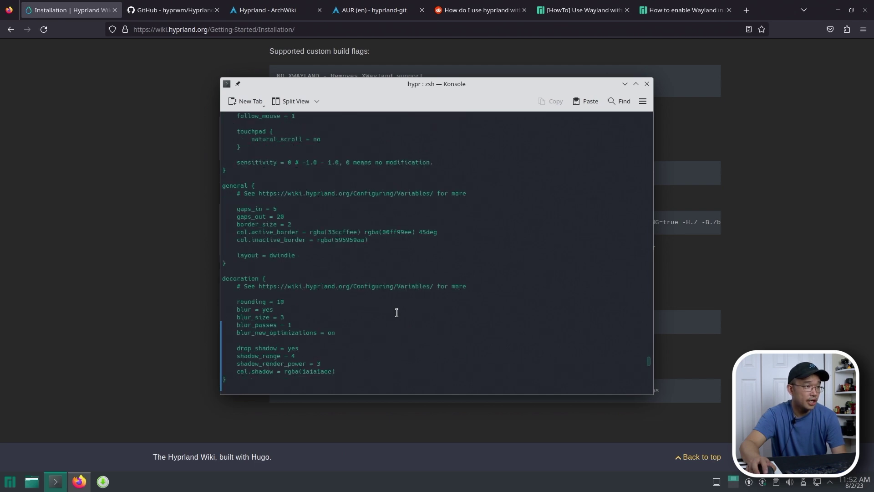
scroll(396, 312, "down", 9)
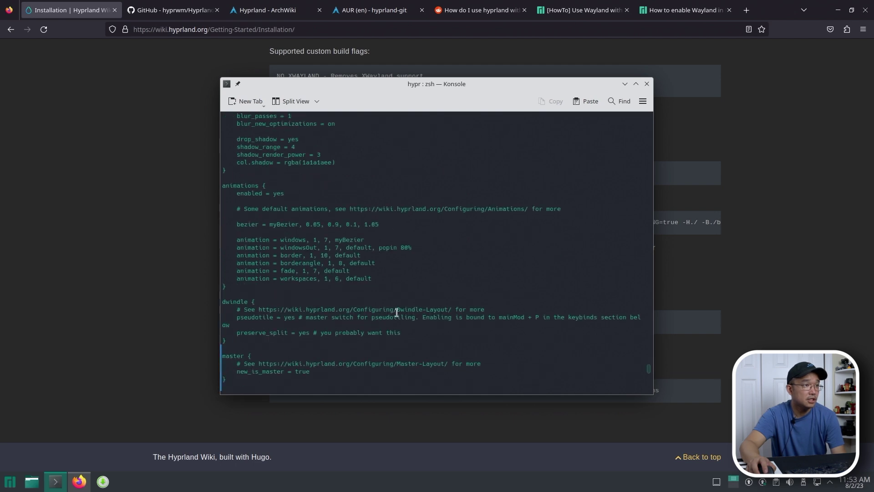
scroll(396, 312, "down", 14)
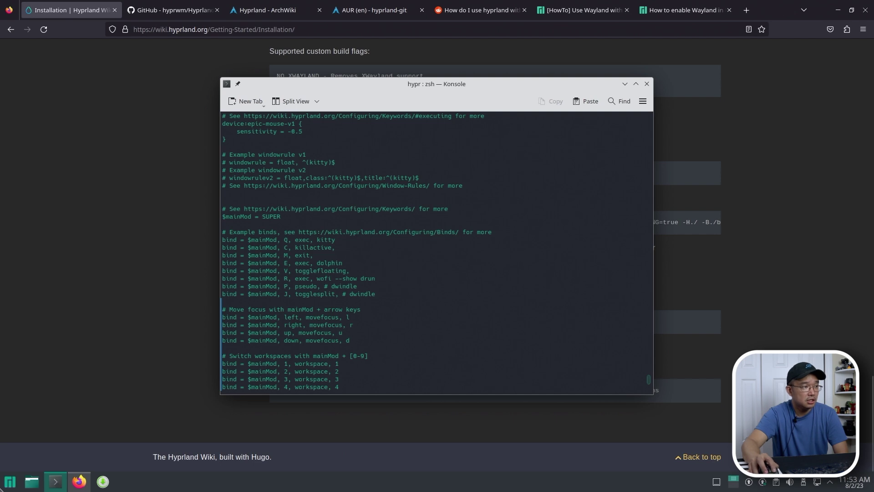
left_click(10, 481)
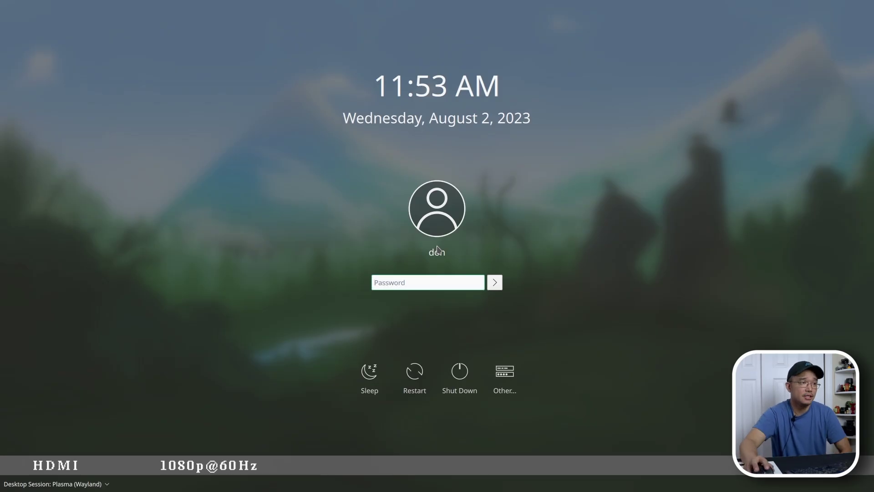
- Choose Hyprland in SDDM, log in with the account password, and open the file manager
left_click(81, 485)
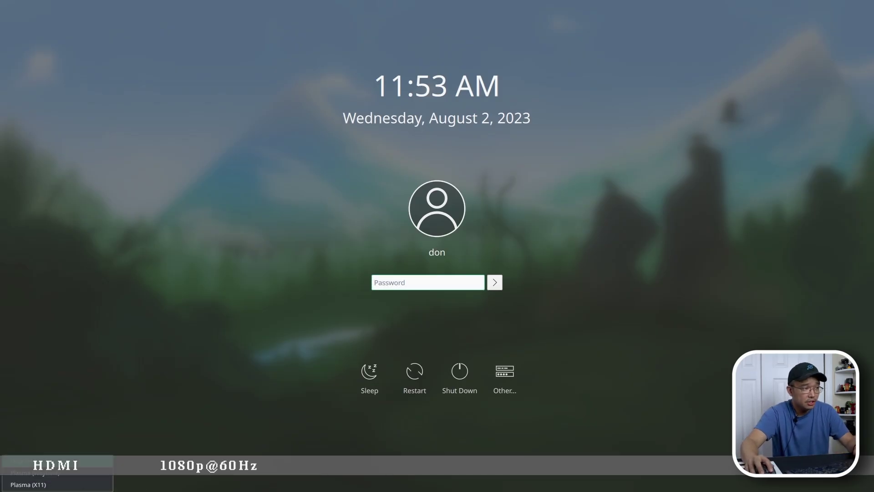
left_click(55, 460)
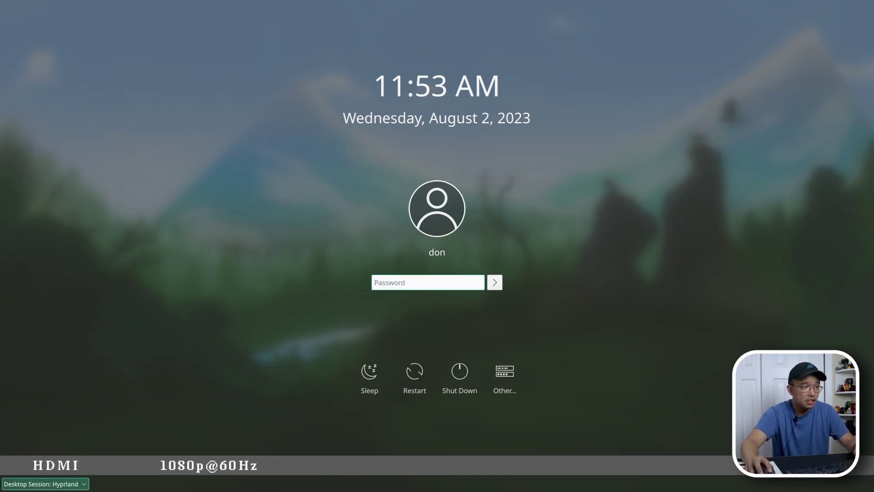
left_click(404, 283)
type("••••••")
key("Return")
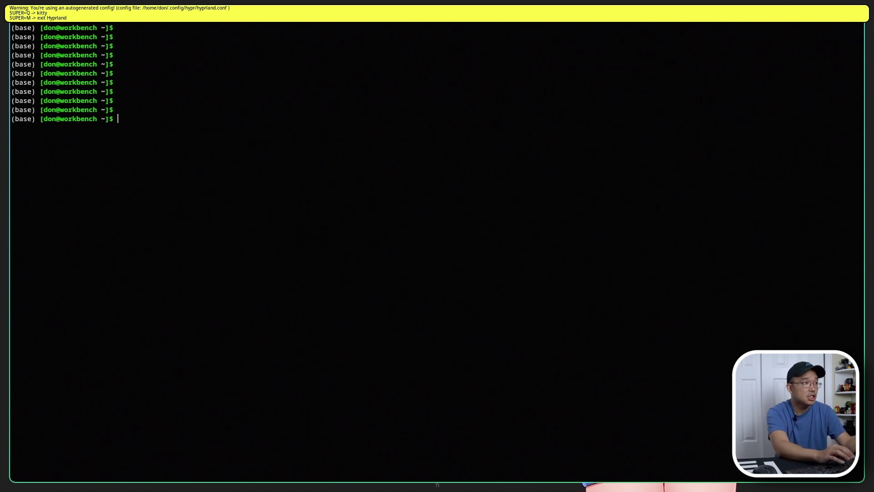
key("super+e")
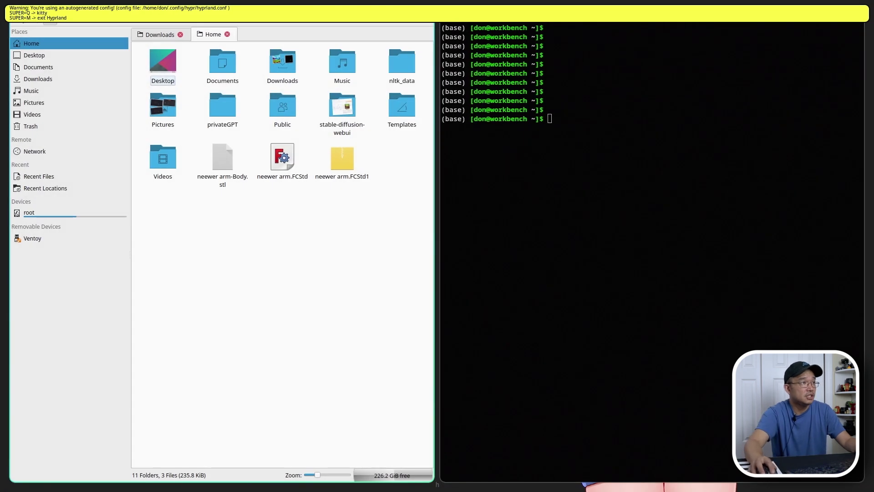
- Switch focus back and forth between the tiled terminal and Dolphin with SUPER+arrows
key("super+Right")
key("super+Left")
key("super+Right")
key("super+Left")
key("super+Right")
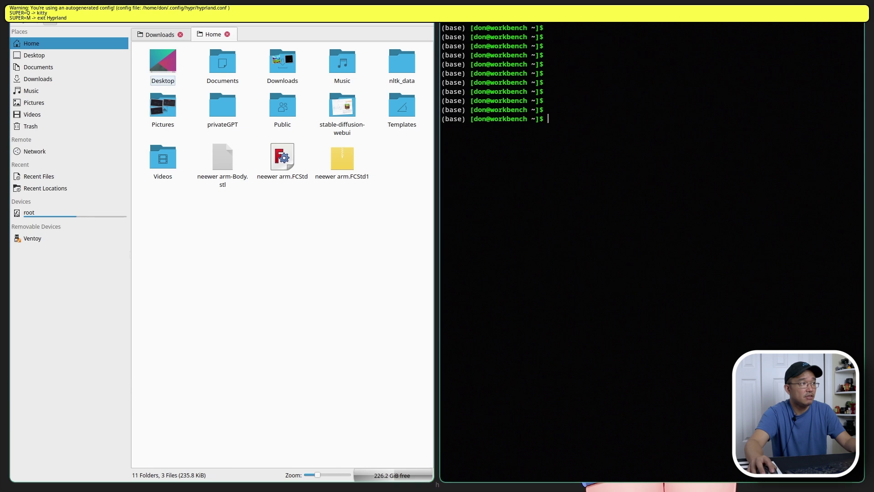
key("super+Left")
key("super+Right")
key("super+Left")
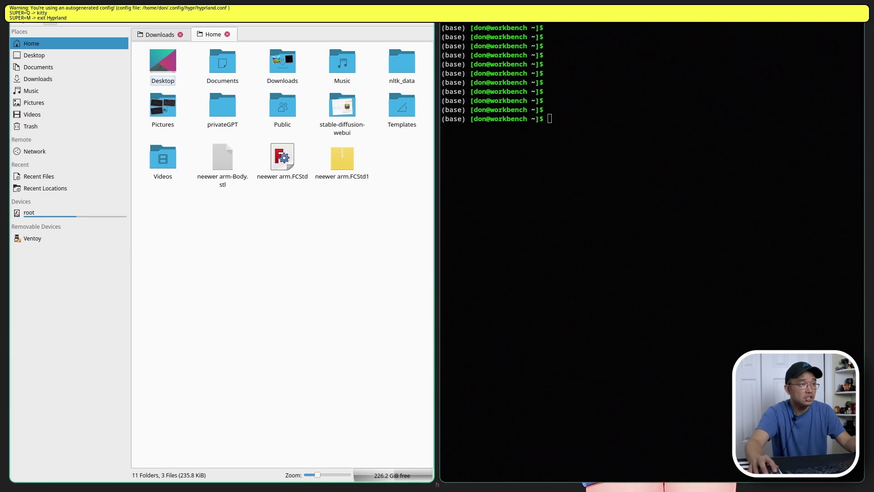
key("super+Right")
key("super+Left")
key("super+Right")
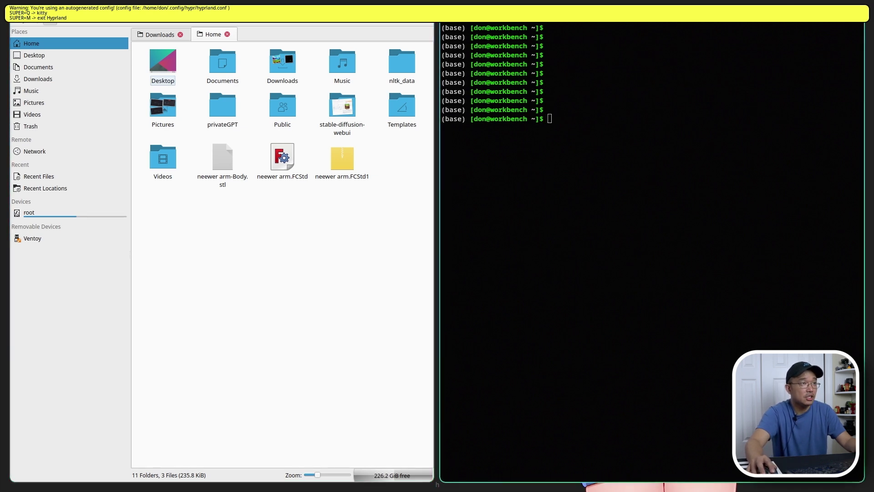
key("super+Left")
key("super+Right")
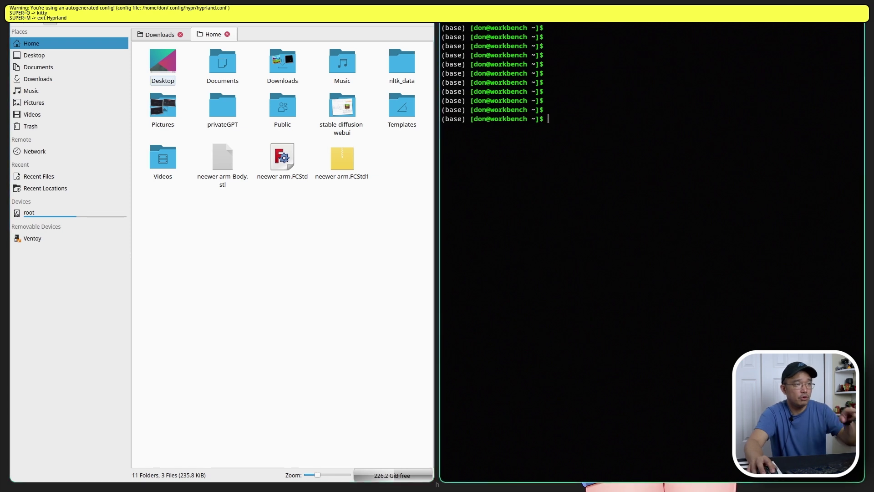
key("super+Left")
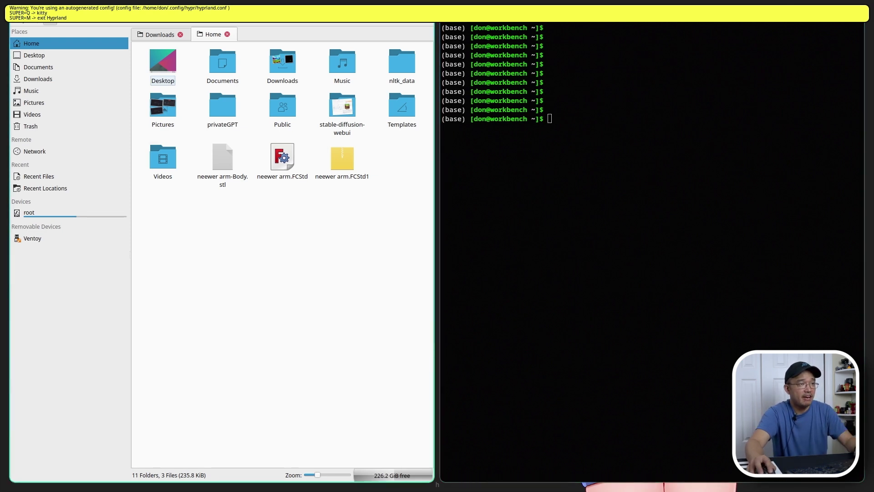
- Focus the terminal and launch Kate from it with kate
key("super+Right")
key("super+Left")
key("super+Right")
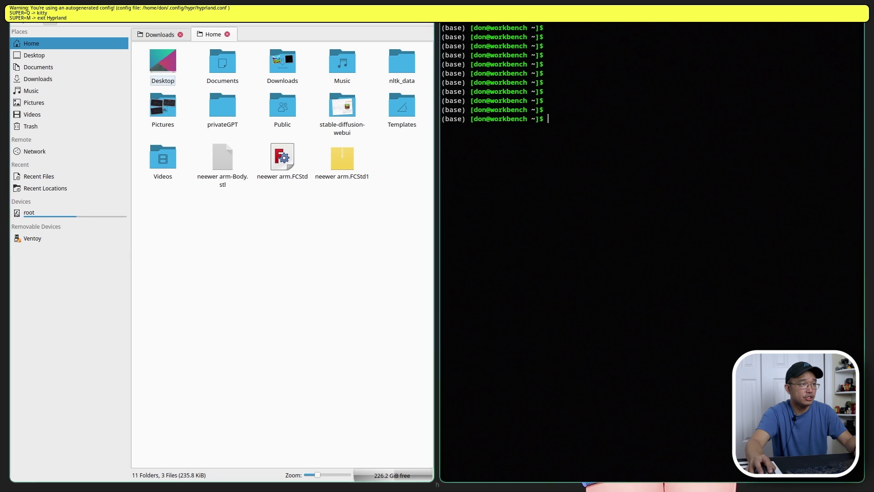
key("super+Left")
key("super+Right")
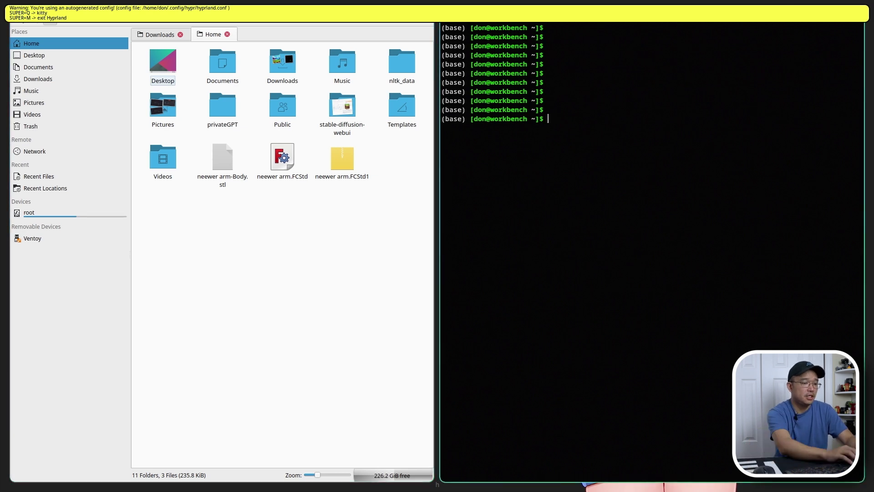
type("kate")
key("Return")
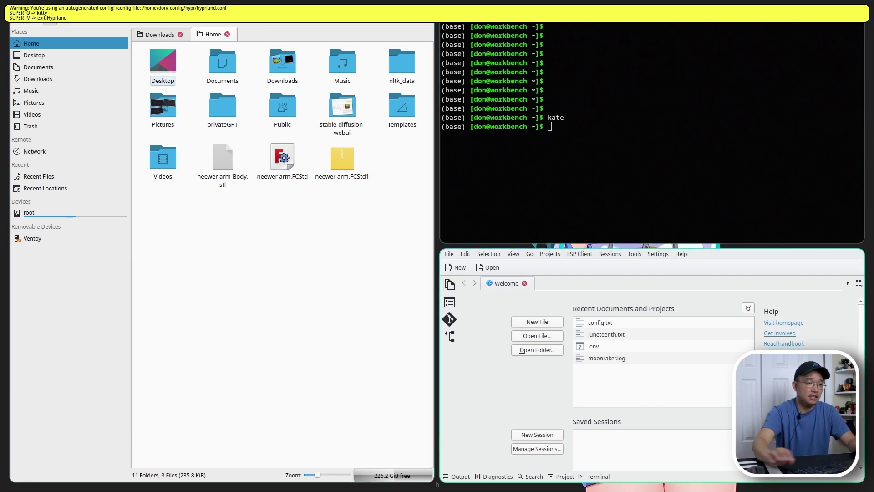
- Open Kate's File > Open dialog and navigate into the hidden .config/ folder
key("alt+f")
key("Down")
key("Down")
key("Down")
key("Up")
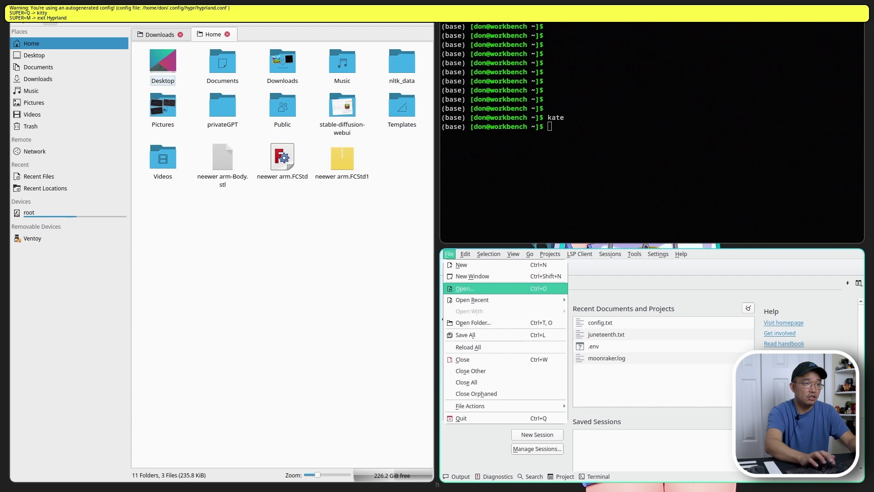
key("Return")
key("Tab")
key("Tab")
key("Tab")
key("Tab")
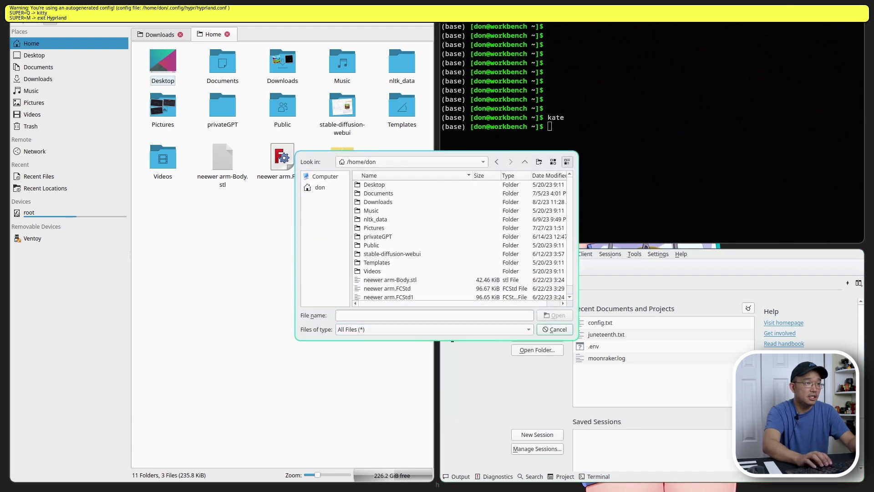
key("Tab")
key("Tab")
key("Tab")
key("Tab")
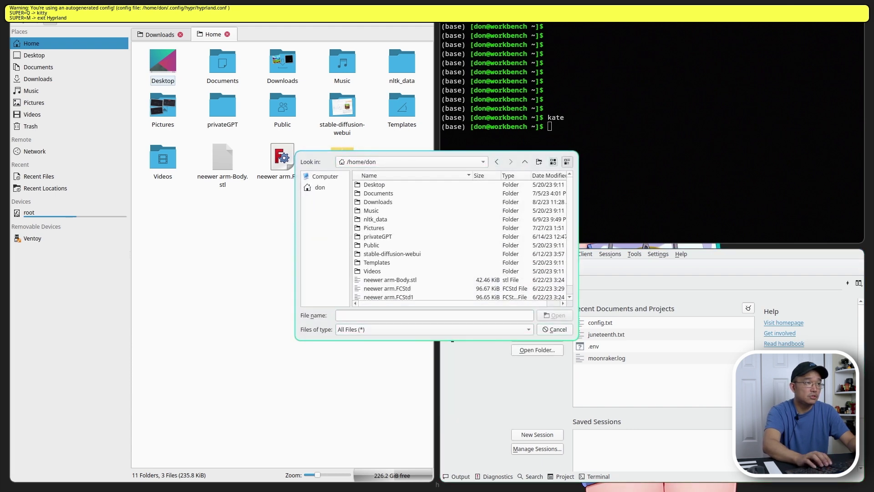
key("End")
key("Up")
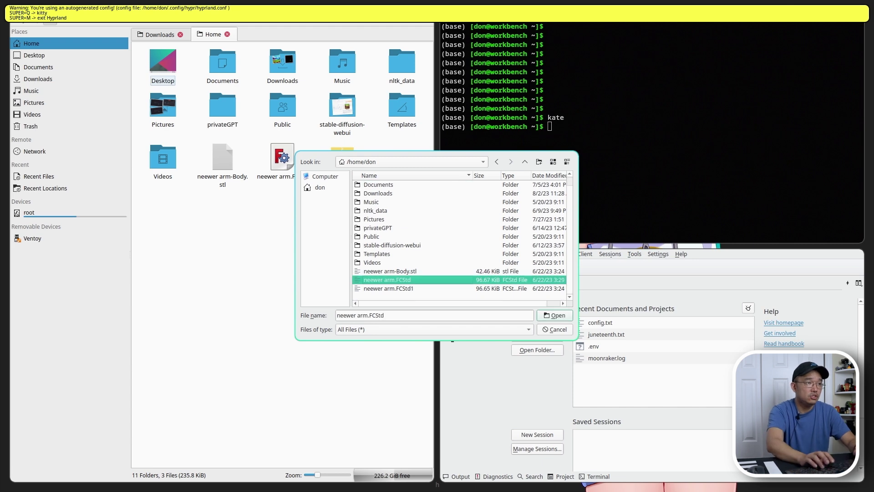
key("Up")
key("Up")
key("Up")
key("Up")
key("Up")
key("Up")
key("Up")
key("Up")
key("Up")
key("Up")
key("Up")
key("Up")
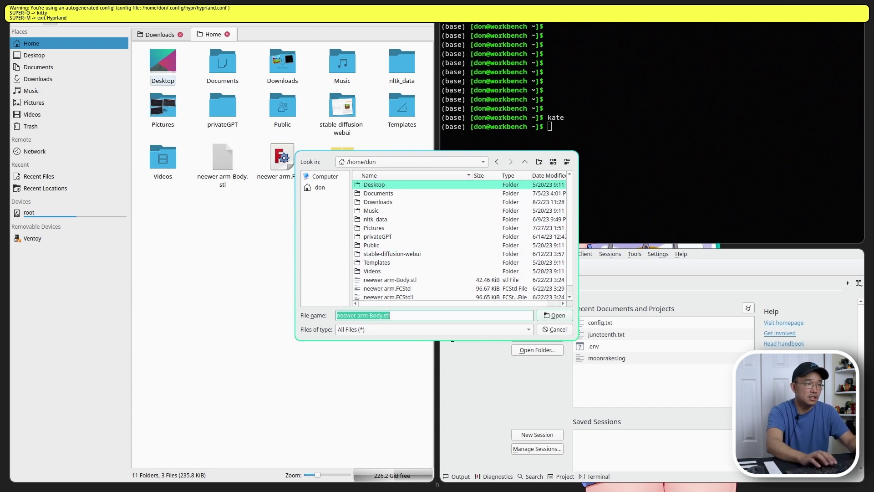
key("BackSpace")
type(".config/")
key("Return")
- Open hyprland.conf from the hypr folder in Kate
left_click(371, 193)
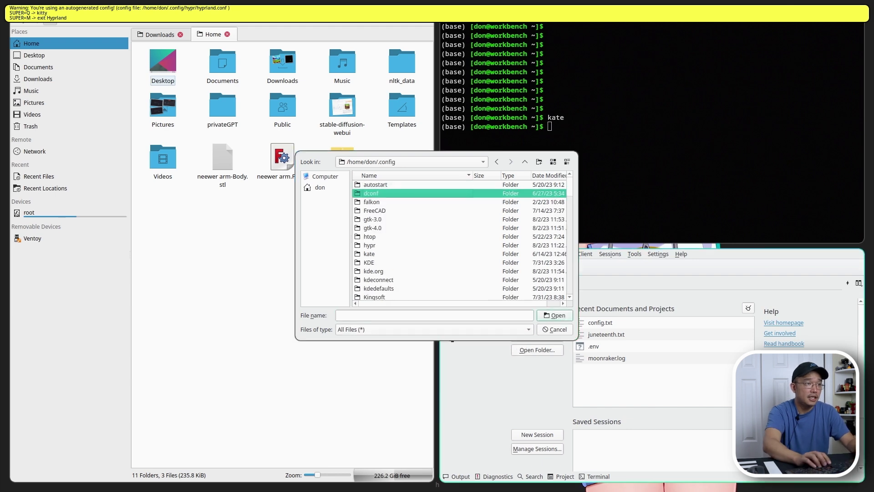
left_click(373, 219)
left_click(370, 253)
double_click(369, 245)
left_click(381, 184)
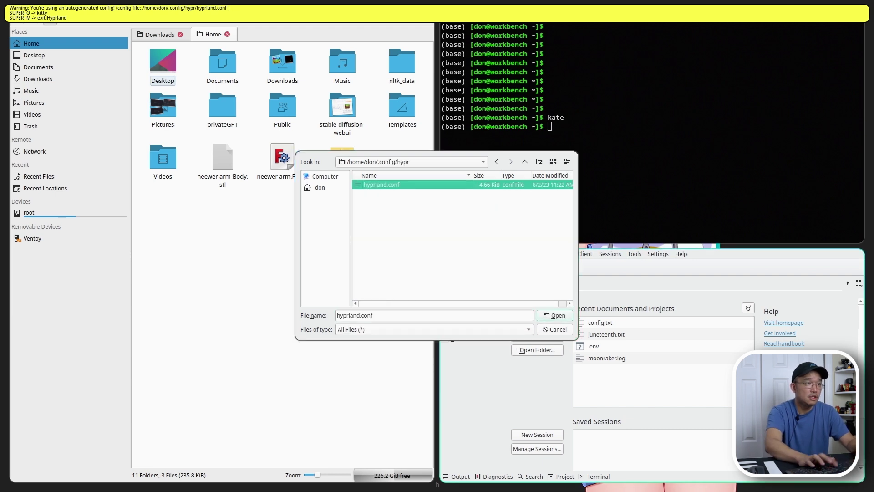
key("Return")
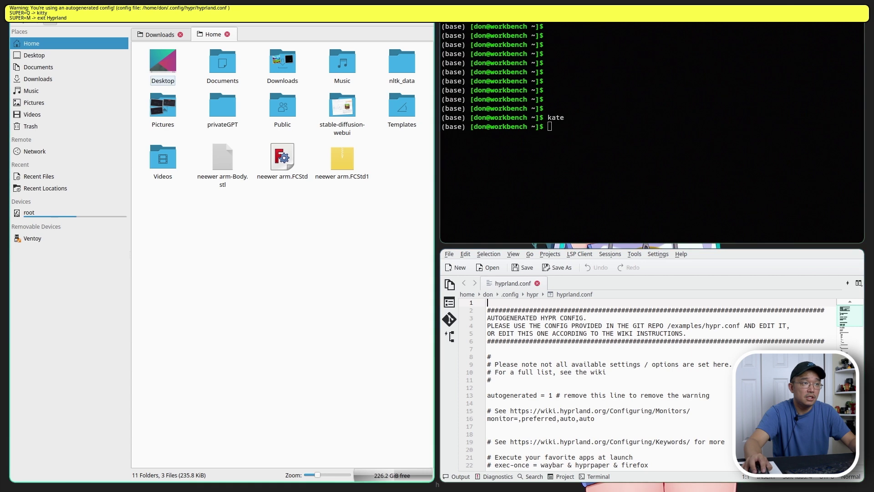
- Page through hyprland.conf down to the keybindings and workspace-switching binds
key("Page_Down")
key("Page_Down")
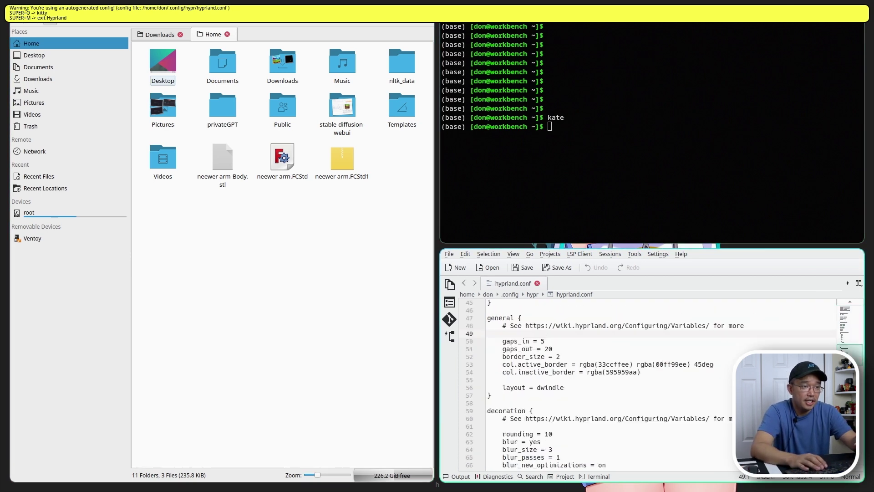
key("Page_Down")
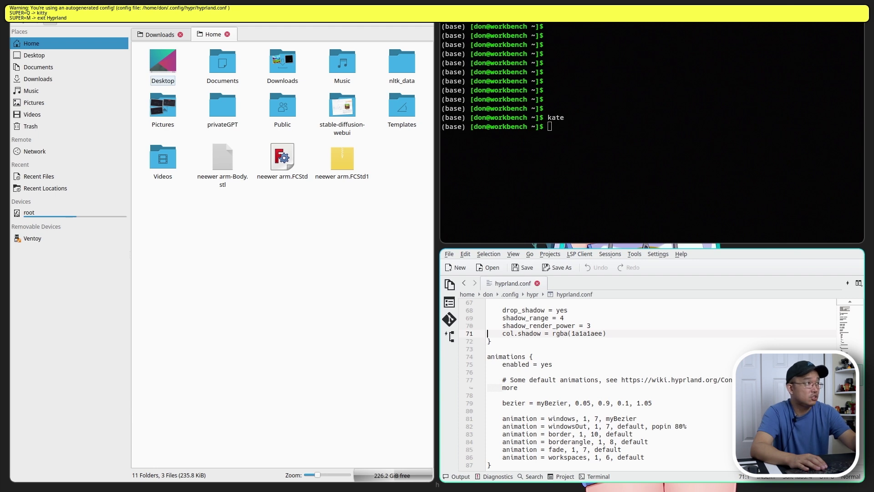
key("Down")
key("Down")
key("Down")
key("Down")
key("Down")
key("Down")
key("Down")
key("Down")
key("Down")
key("Down")
key("Down")
key("Down")
key("Down")
key("Down")
key("Down")
key("Down")
key("Down")
key("Down")
key("Down")
key("Down")
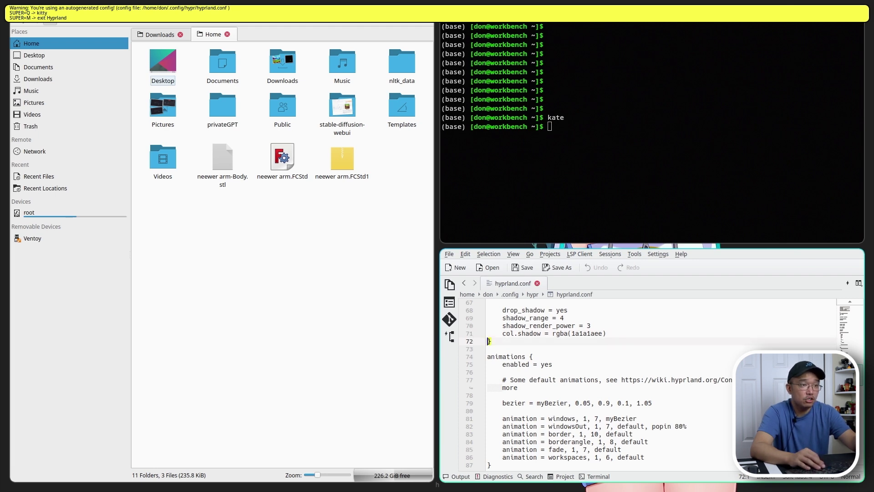
key("Down")
key("Down")
key("Down")
key("Down")
key("Down")
key("Down")
key("Down")
key("Down")
key("Down")
key("Down")
key("Down")
key("Down")
key("Down")
key("Down")
key("Down")
key("Down")
key("Down")
key("Down")
key("Down")
key("Down")
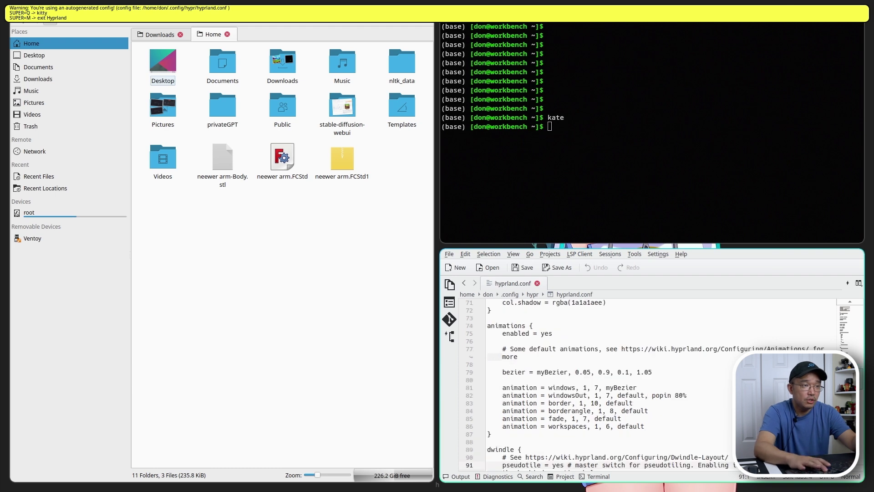
key("Page_Down")
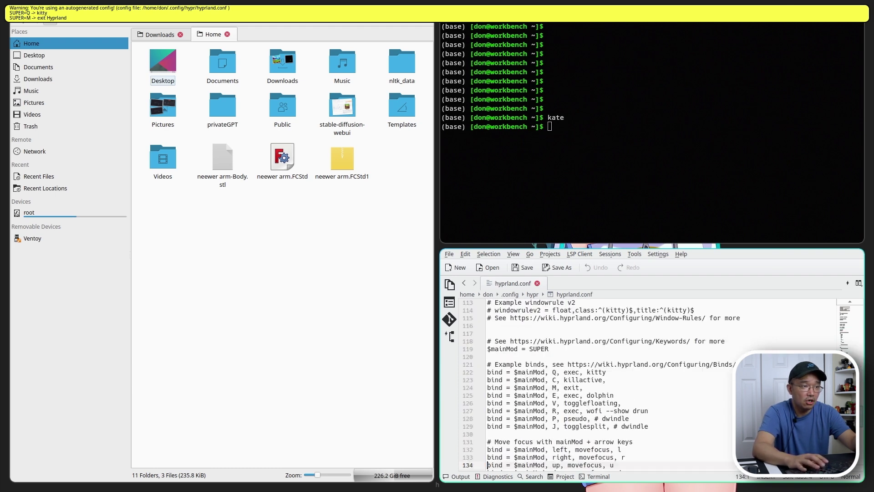
key("Down")
key("Down")
key("Down")
key("Down")
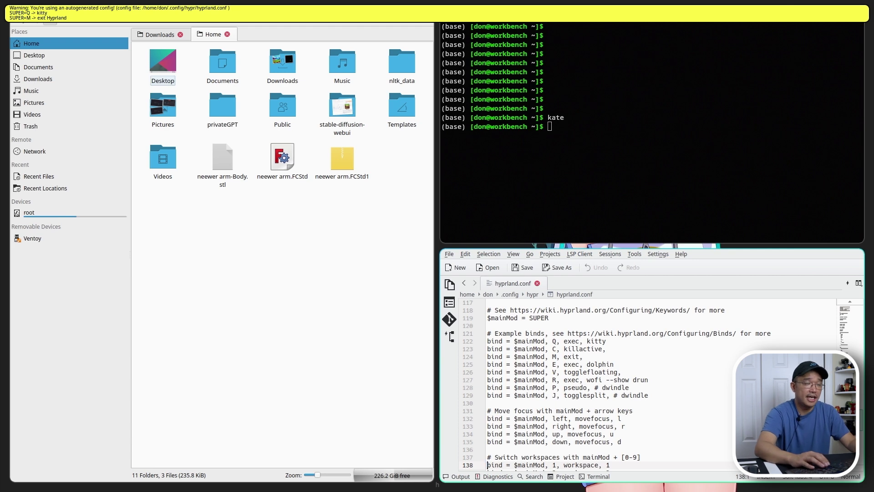
key("super+Up")
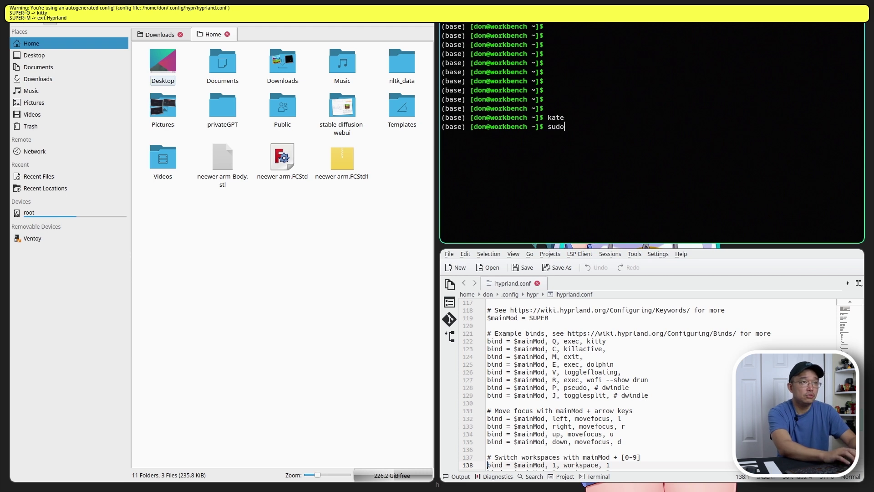
- Install wofi with sudo pacman -S wofi, confirming with y
type("sudo pacman")
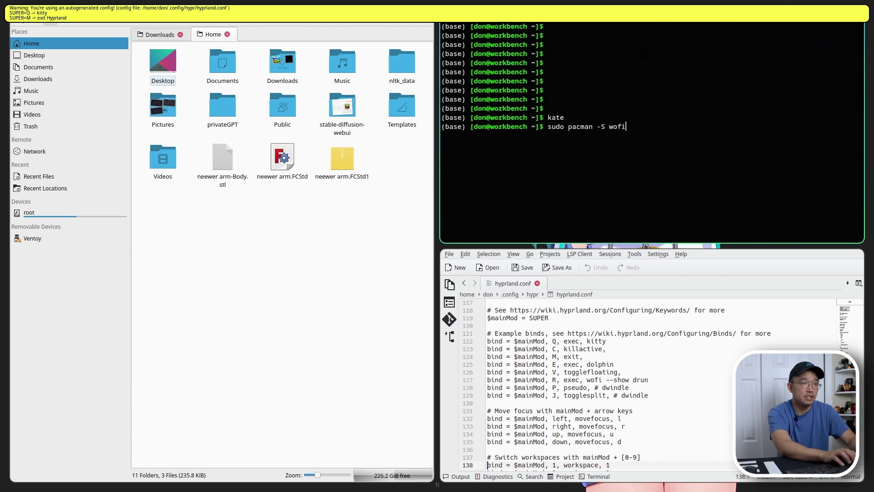
type(" -S wofi")
key("Return")
type("y")
key("Return")
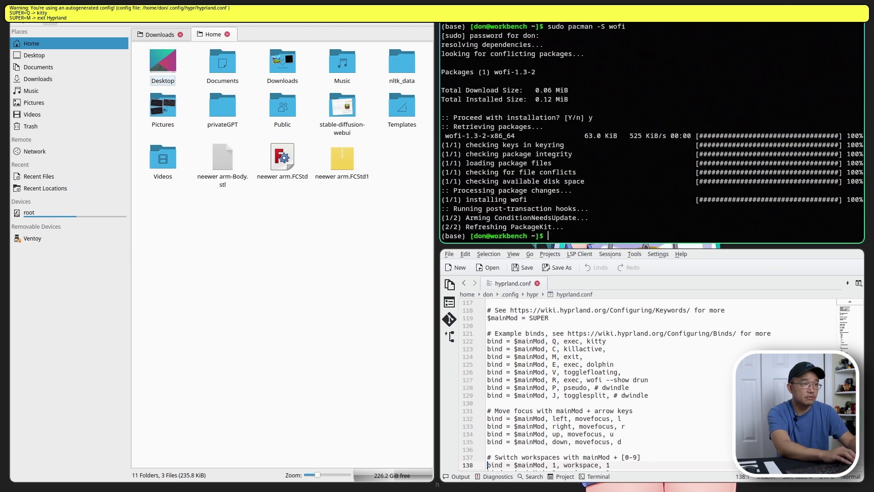
- Open the wofi launcher with SUPER+R, browse its app list, and close it
key("super+r")
key("Down")
key("Down")
key("Down")
key("Down")
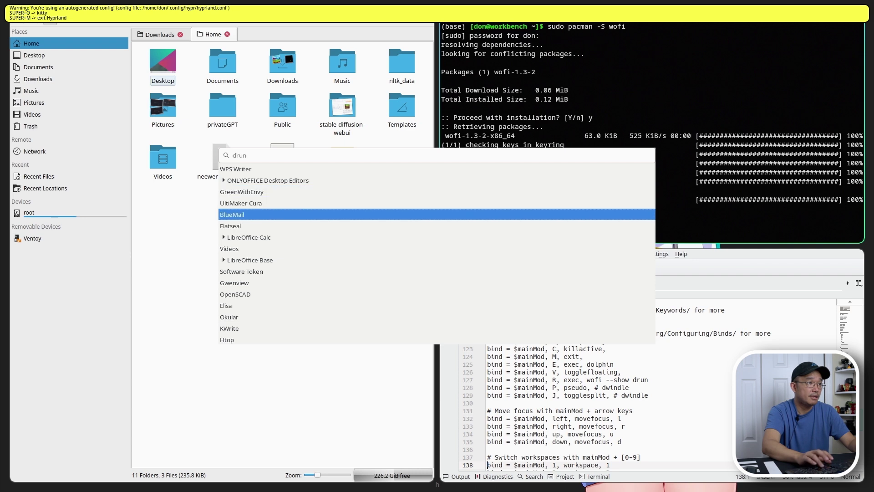
key("Up")
key("Up")
key("Up")
key("Down")
key("Down")
key("Down")
key("Down")
key("Down")
key("Down")
key("Down")
key("Down")
key("Up")
key("Up")
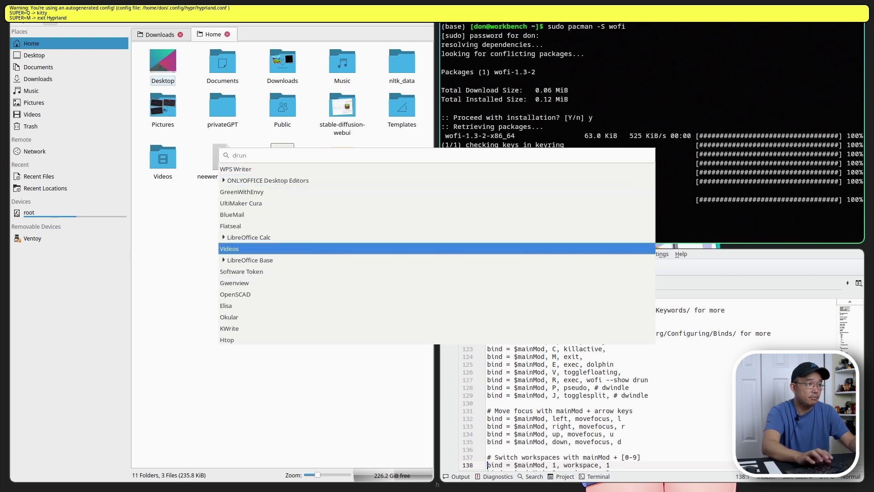
key("Escape")
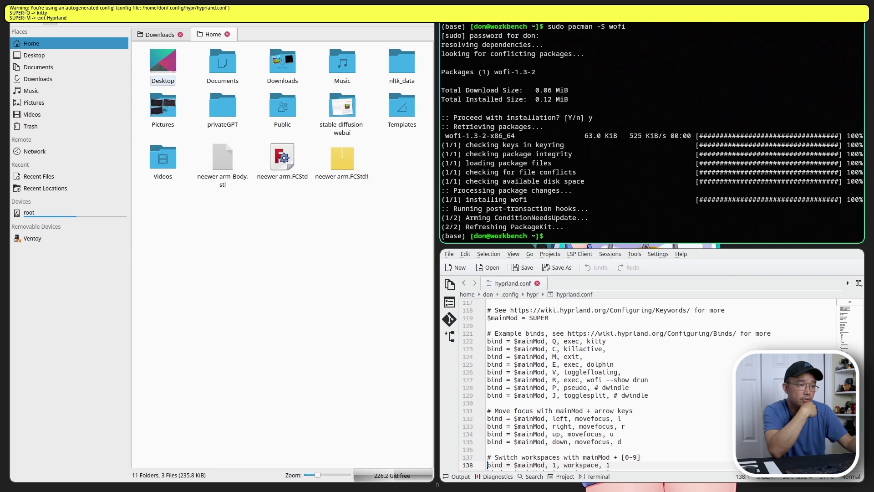
- Toggle the split twice, float the terminal, then float and re-tile Kate
key("super+j")
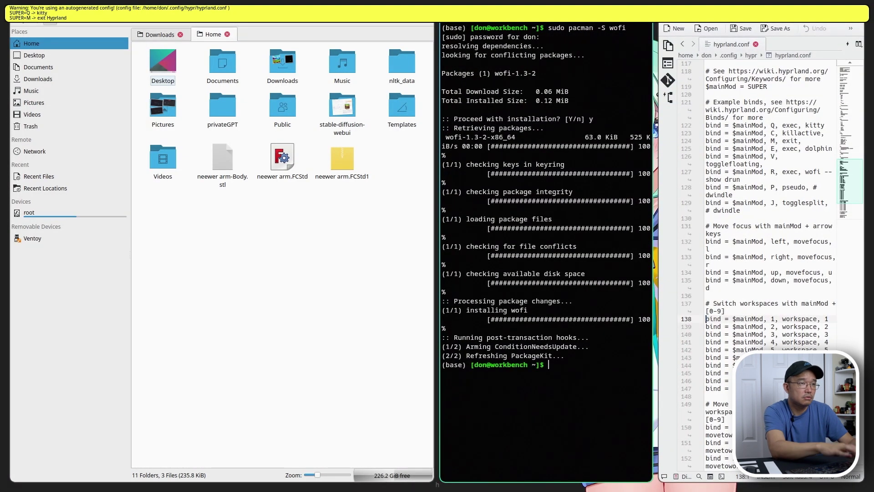
key("super+j")
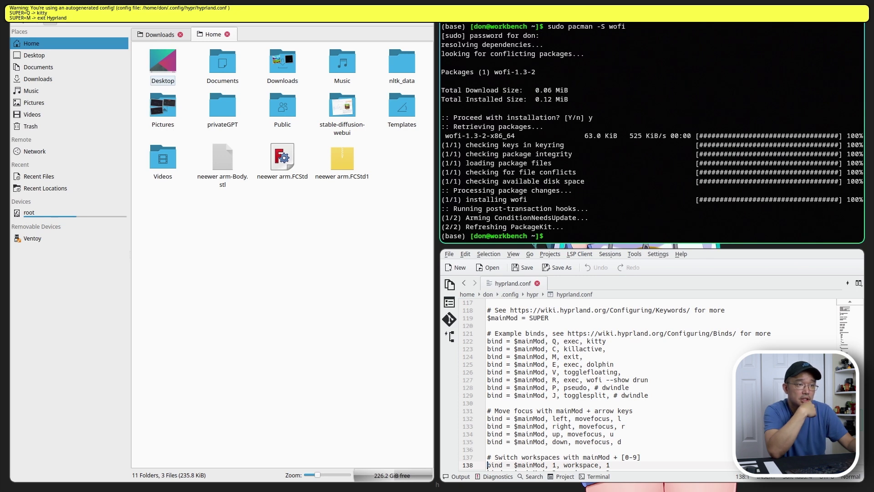
key("super+v")
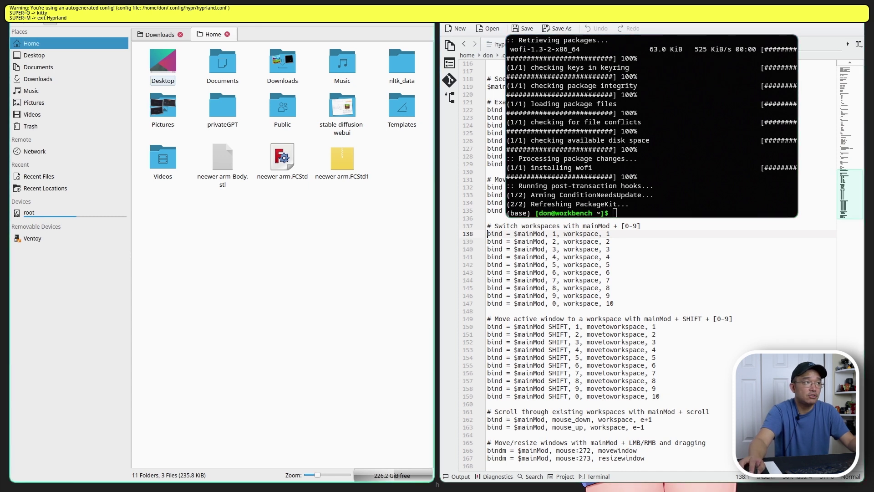
key("super+v")
key("super+v")
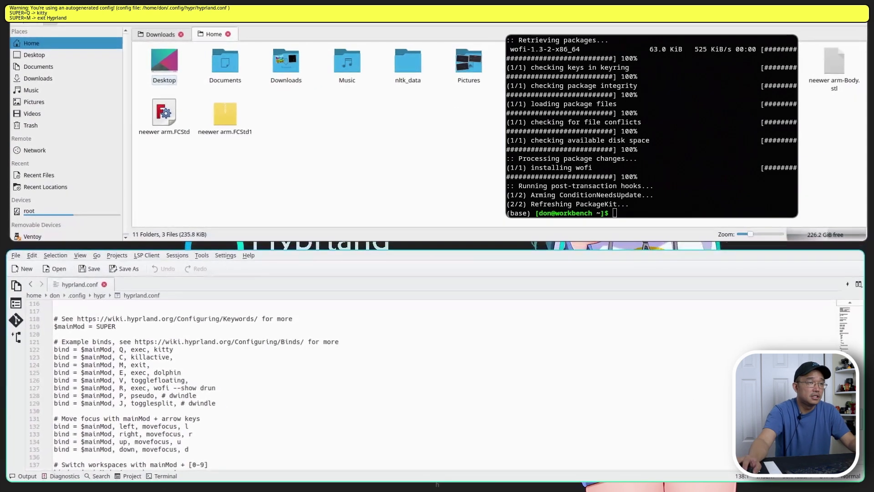
key("super+j")
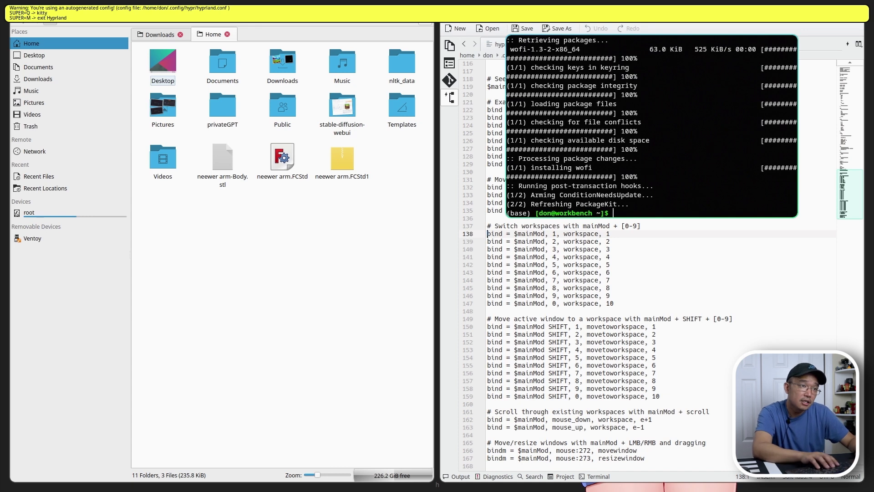
- Switch between workspace 2 and workspace 1 twice, ending on workspace 1
key("super+2")
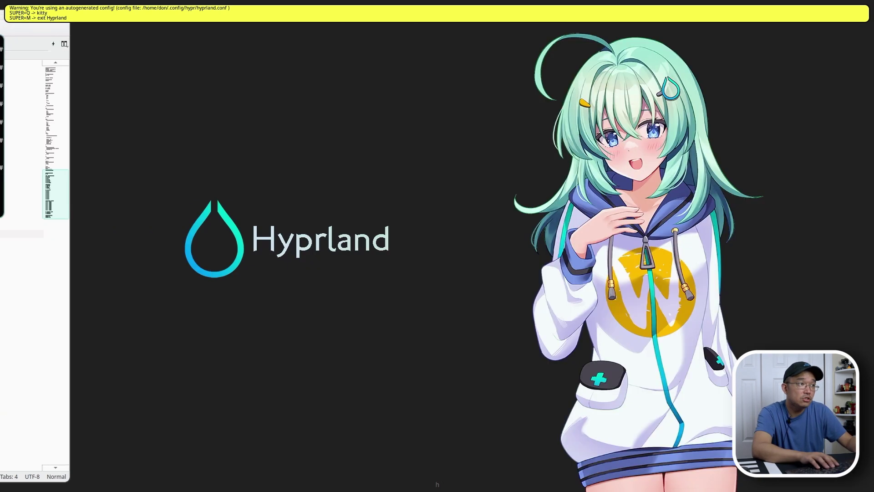
key("super+1")
key("super+2")
key("super+1")
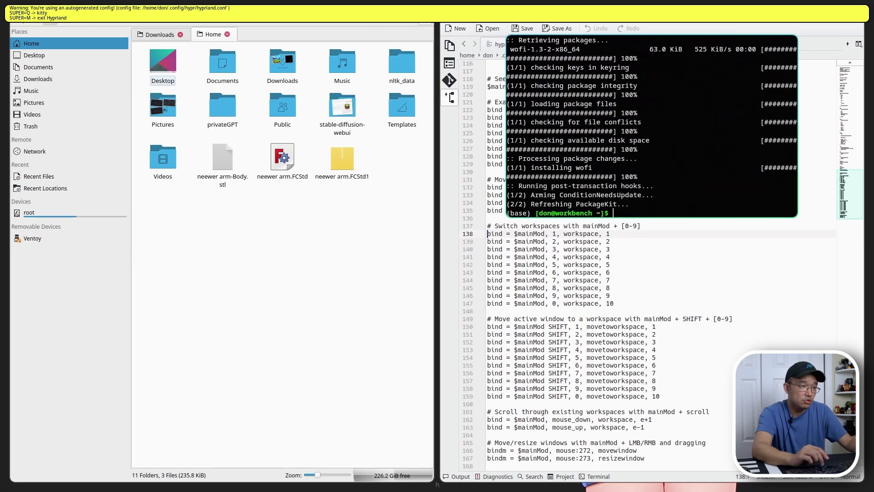
- Float Dolphin into the right half and place the floating terminal centre-left over the editor
key("super+Left")
key("super+Right")
key("super+Left")
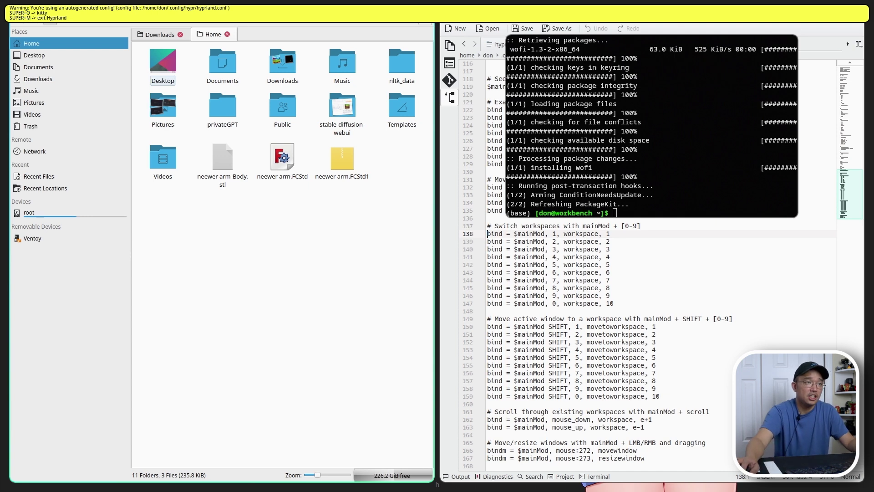
key("super+v")
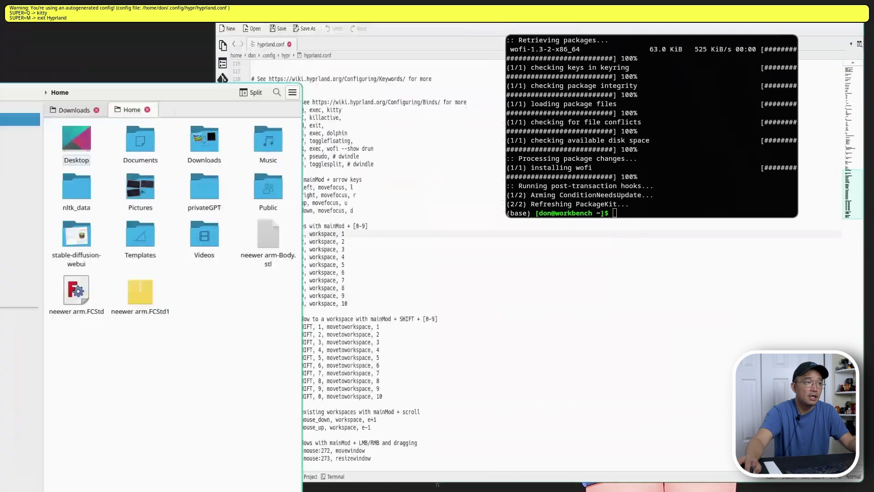
left_click_drag(307, 318, 637, 250)
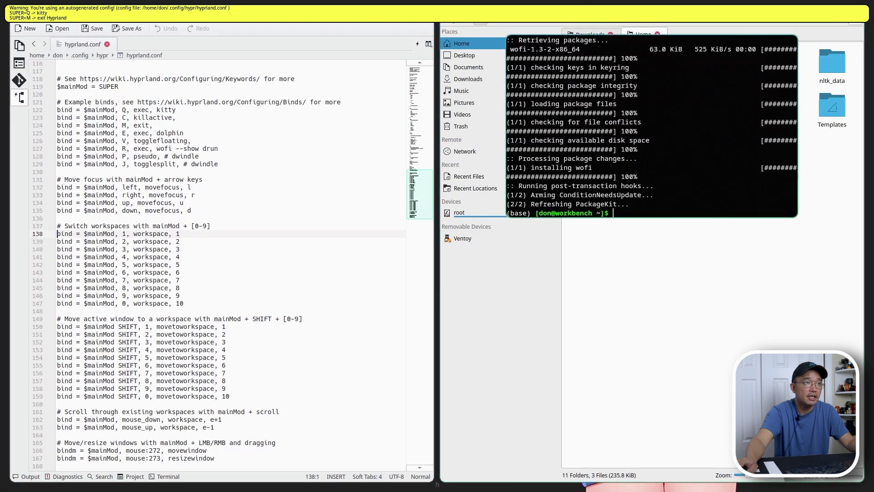
left_click_drag(650, 127, 390, 315)
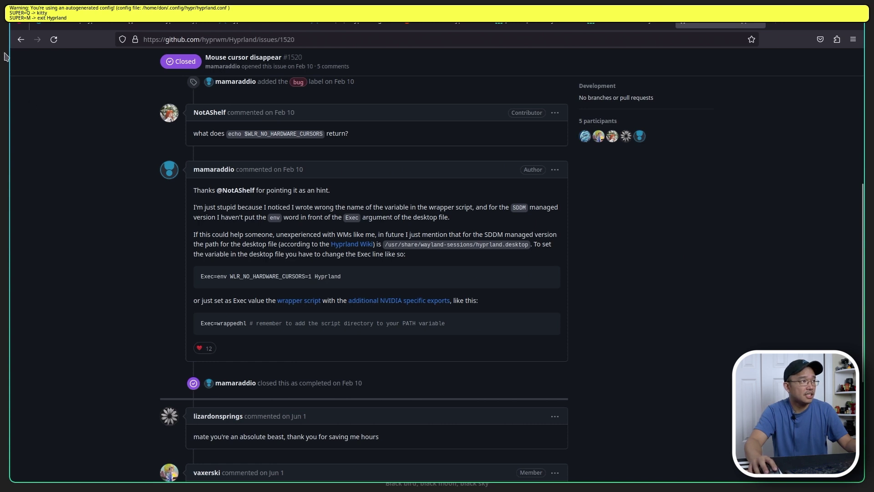
- Scroll GitHub issue #1520 down to the answer and highlight the hyprland.desktop file path
scroll(528, 316, "down", 1)
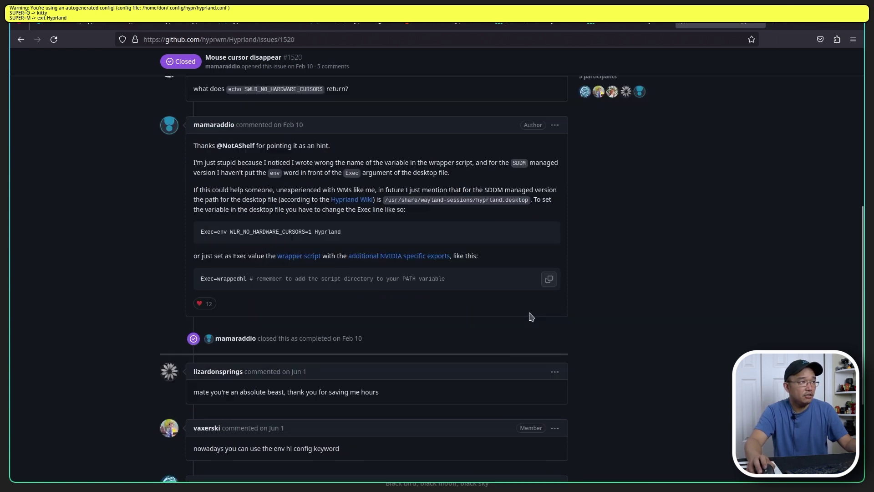
scroll(182, 151, "up", 7)
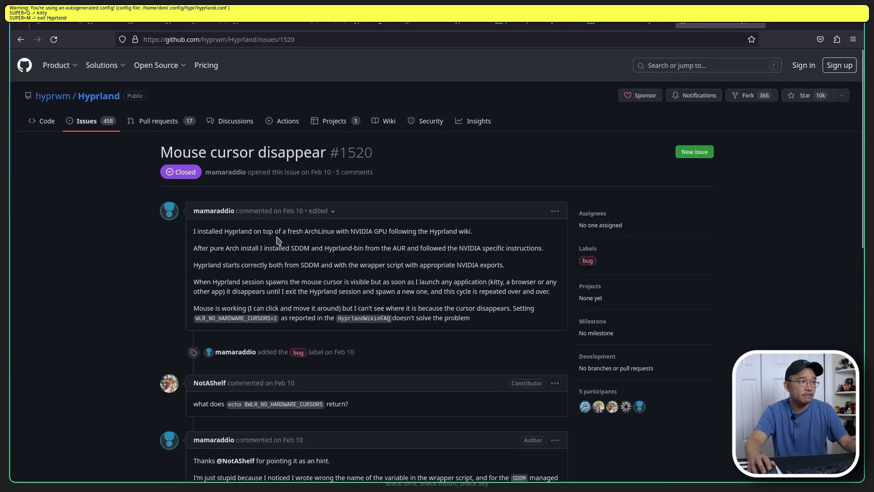
scroll(279, 240, "down", 2)
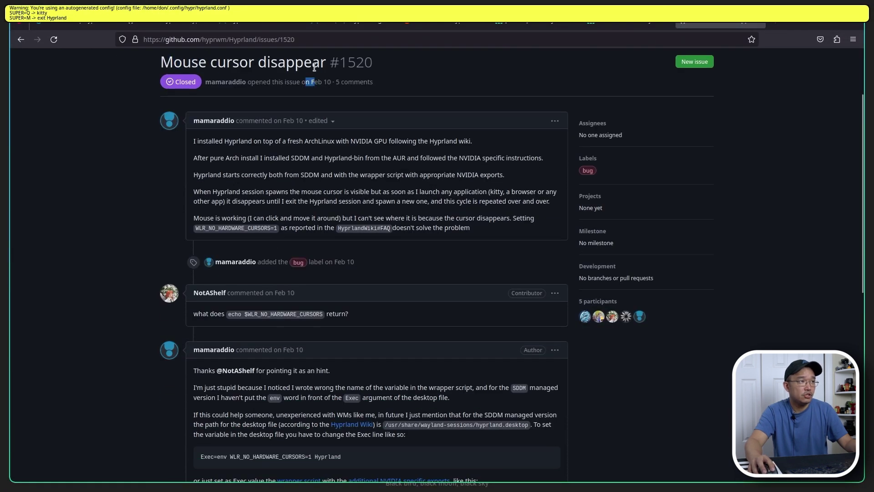
scroll(397, 260, "down", 1)
scroll(398, 261, "down", 1)
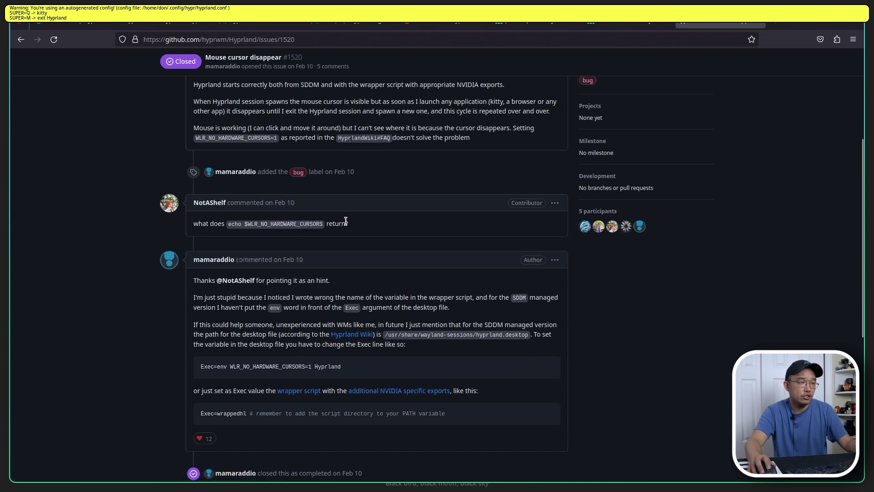
scroll(485, 284, "down", 4)
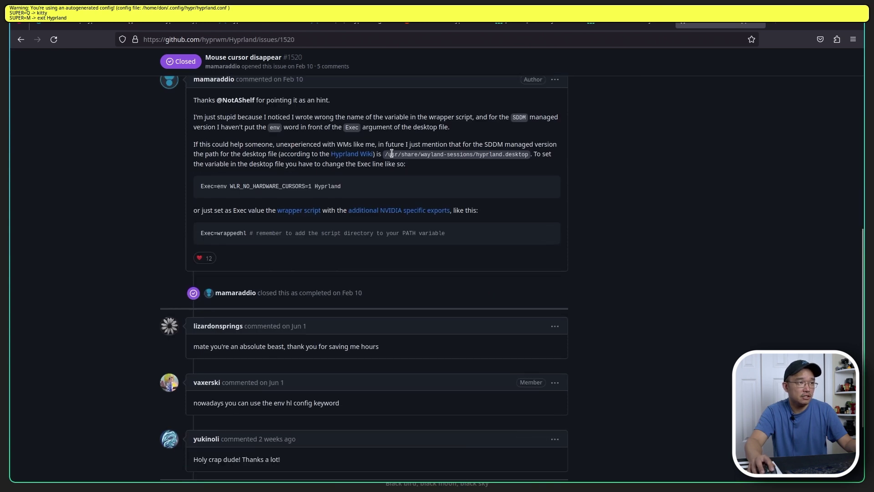
left_click_drag(390, 154, 461, 155)
left_click(447, 159)
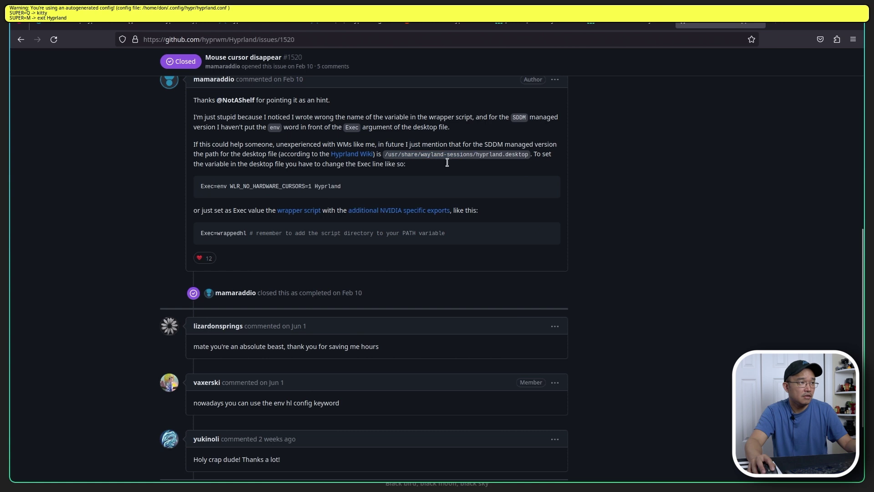
- Highlight the Exec line's env WLR_NO_HARDWARE_CURSORS=1 fix for the vanishing cursor
left_click_drag(217, 188, 312, 188)
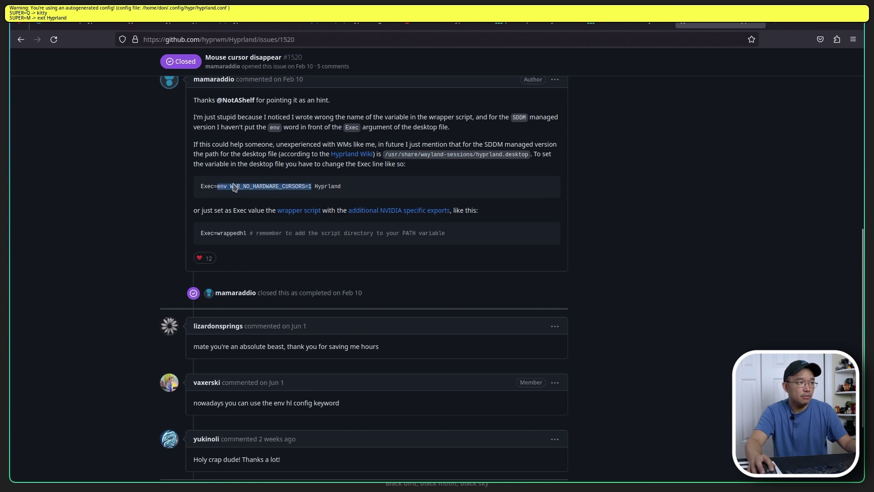
left_click(297, 185)
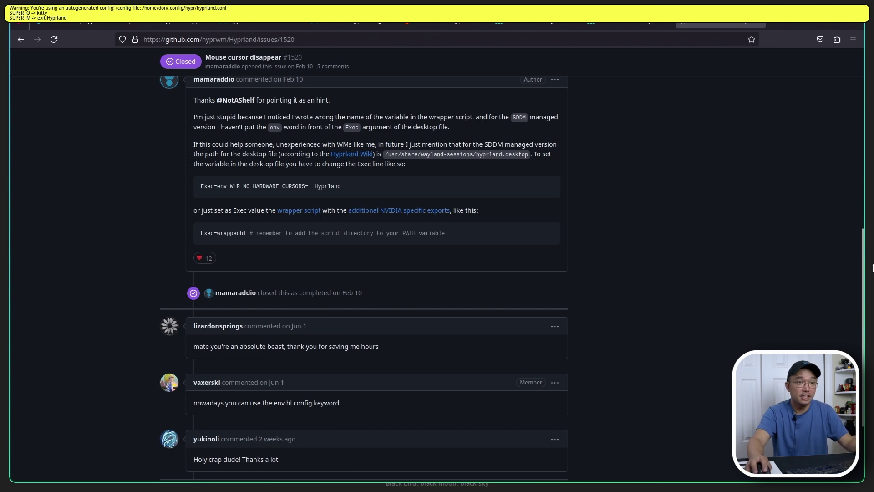
scroll(807, 272, "up", 2)
scroll(807, 272, "down", 5)
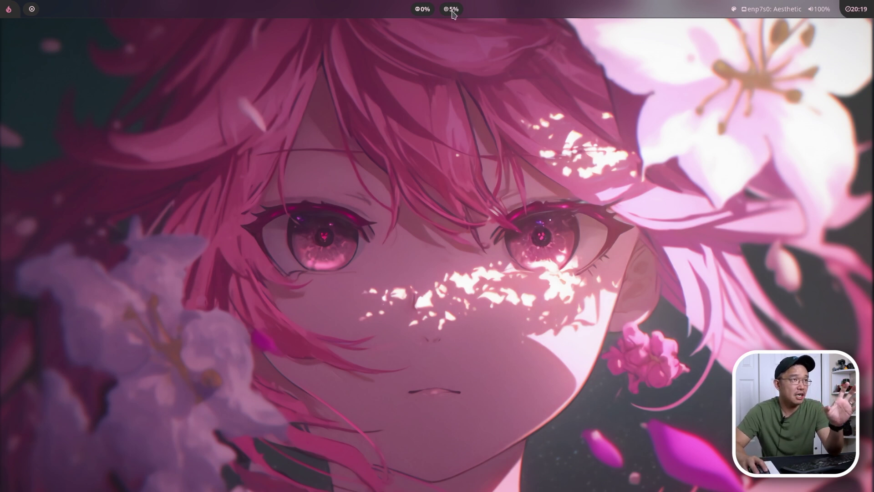
mouse_move(453, 15)
mouse_move(425, 14)
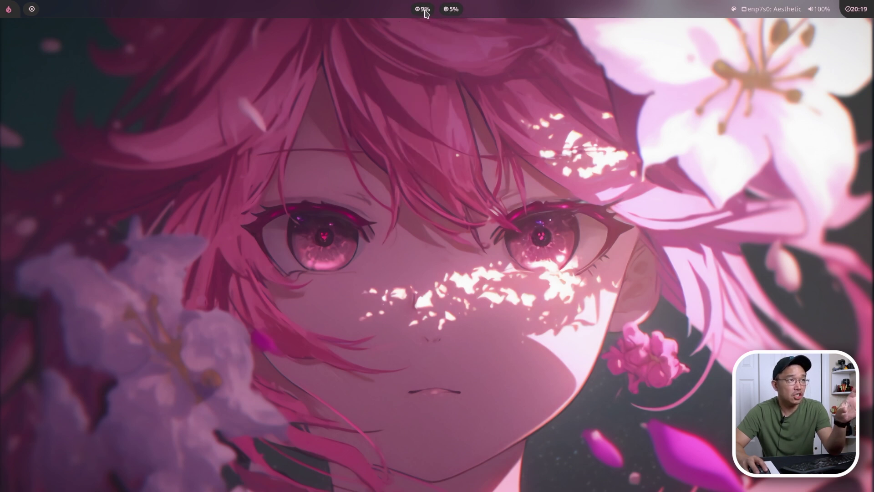
left_click(412, 11)
left_click(422, 11)
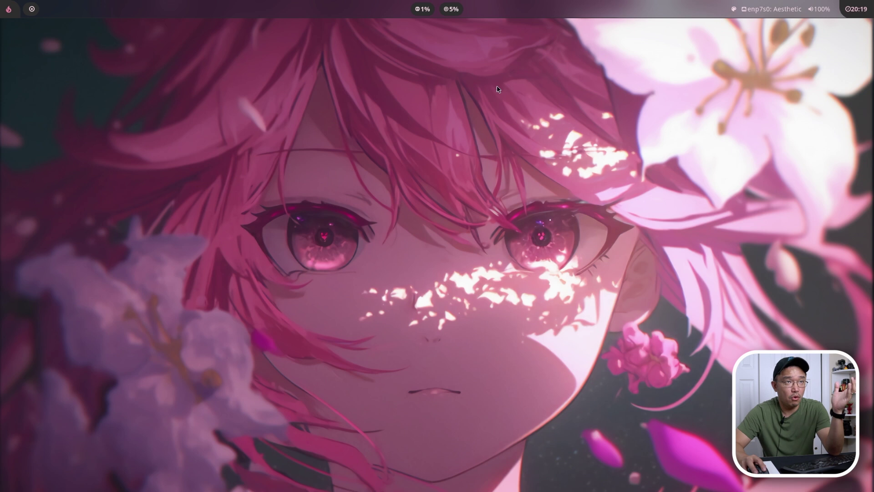
- Open three tiled WezTerm terminals and run btop in the top-right one, selecting Xorg
key("super+Return")
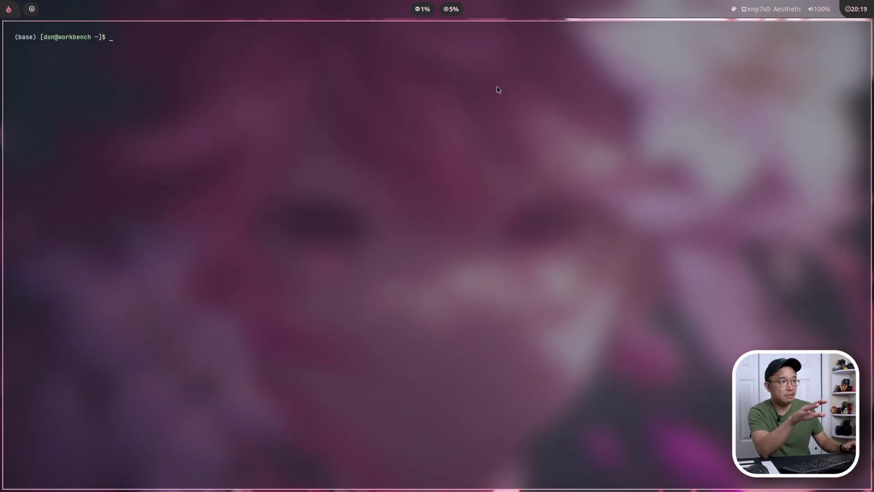
key("super+Return")
key("super+Return")
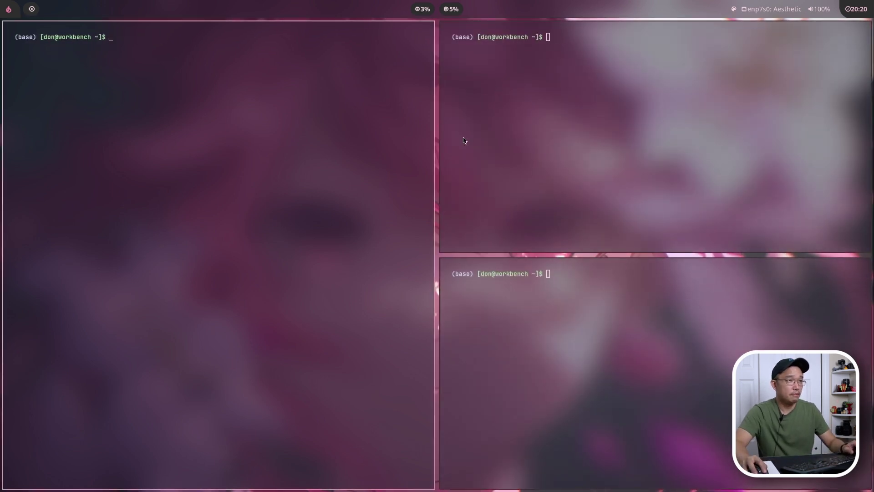
key("BackSpace")
type("btop")
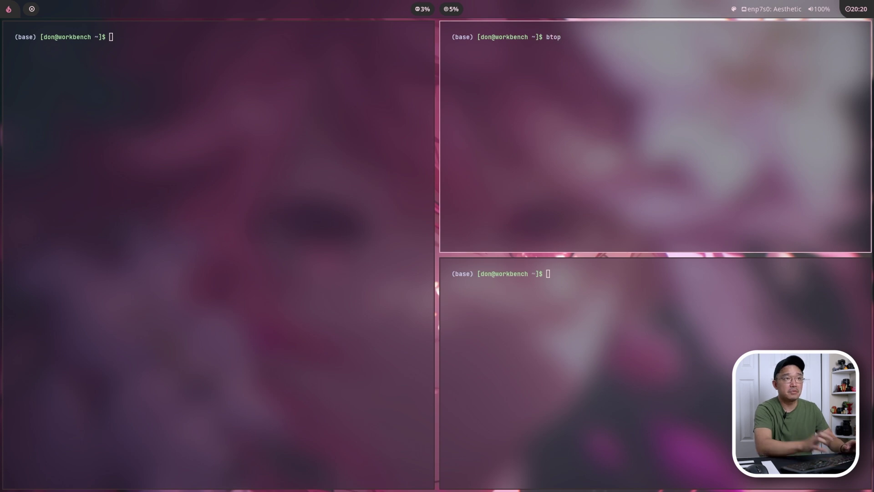
key("Return")
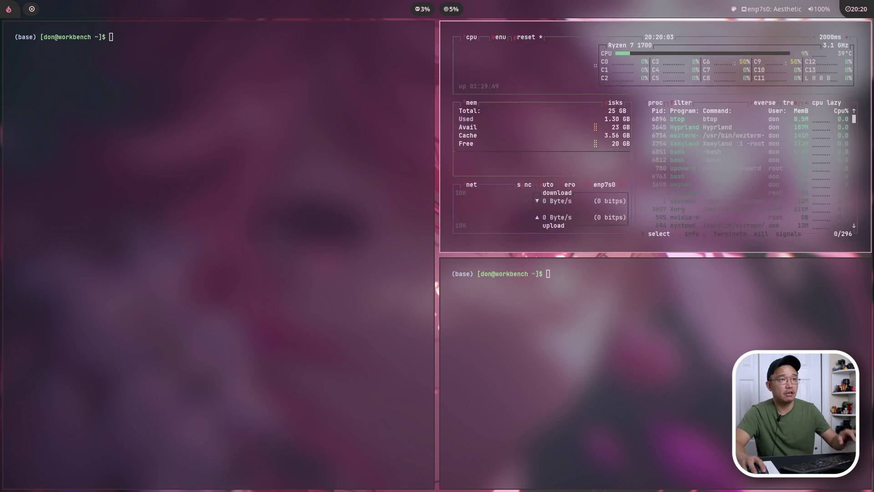
left_click(691, 209)
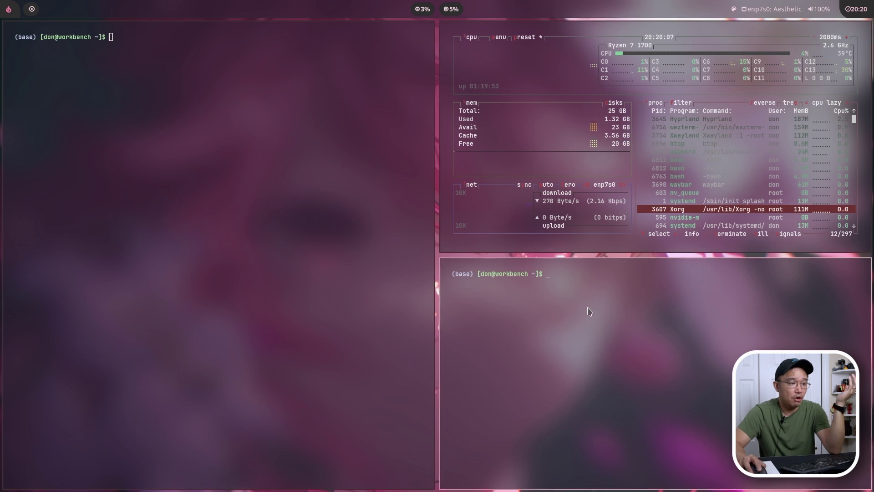
- Run neofetch in the bottom-right terminal, then clear it and list the home folder with ls
type("neofe")
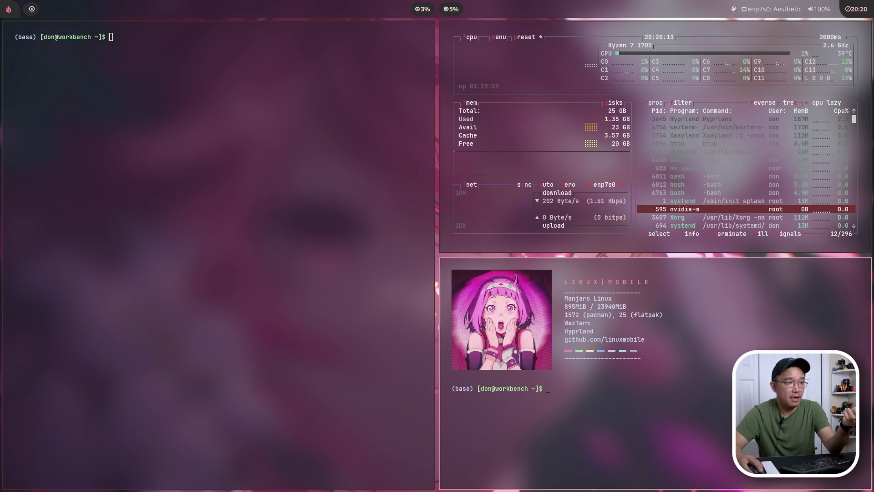
key("ctrl+l")
type("ls")
key("Return")
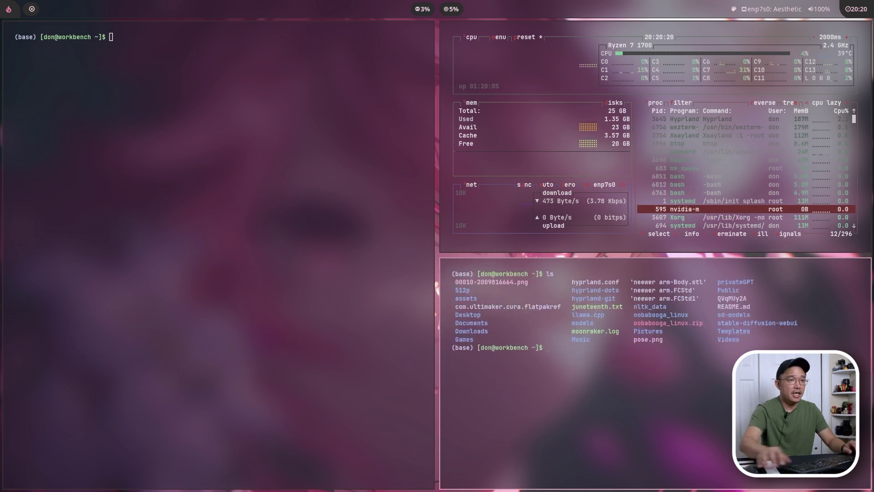
key("super+Left")
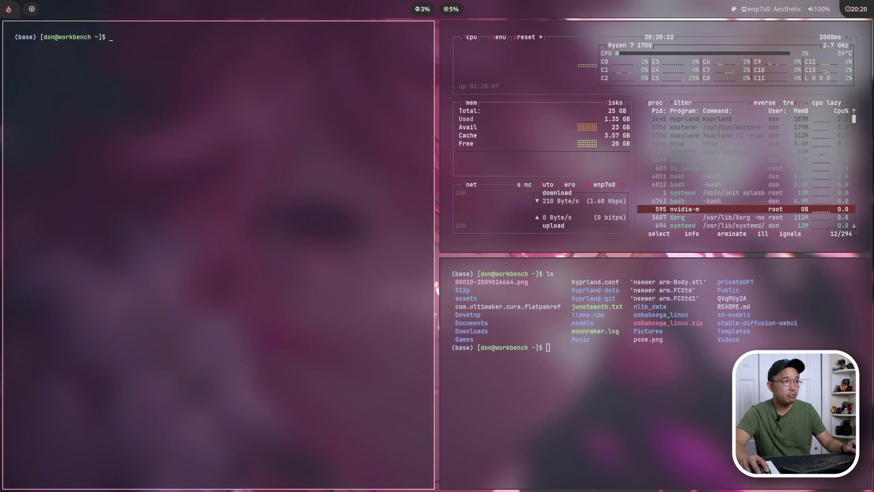
key("super+Right")
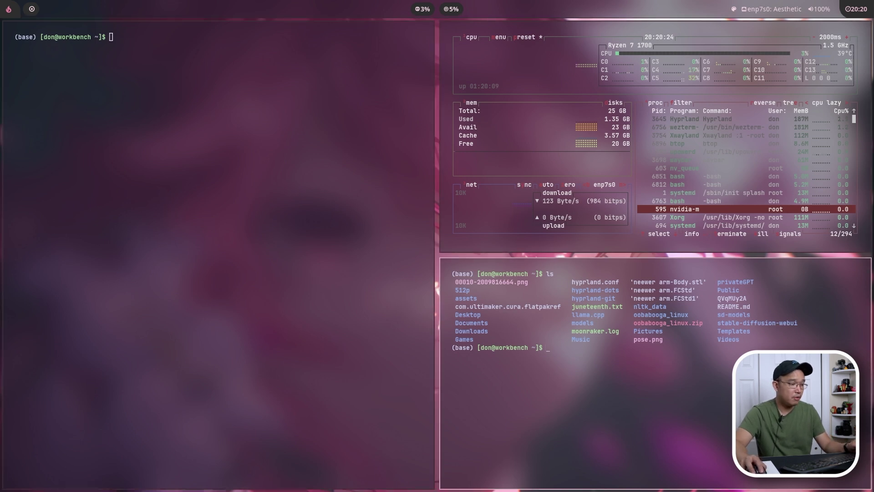
- Open Dolphin in the .wallpapers folder and toggle it floating, then back to tiled
key("super+e")
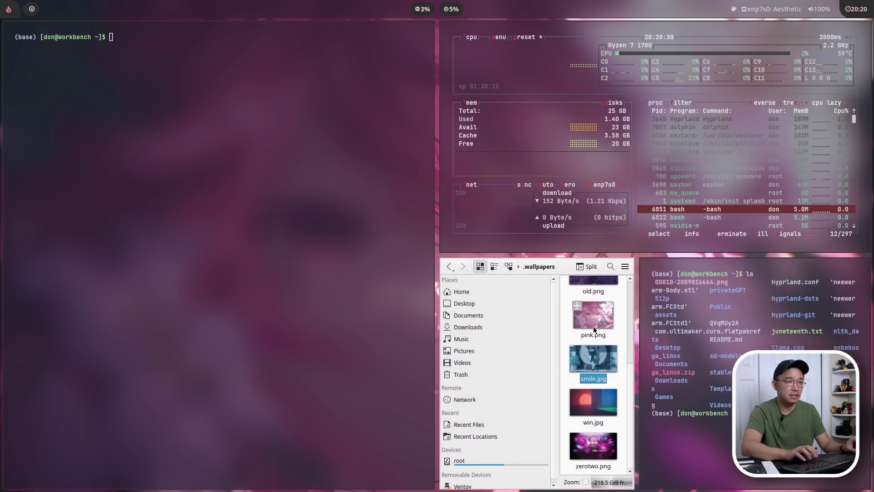
key("Up")
key("Up")
key("super+v")
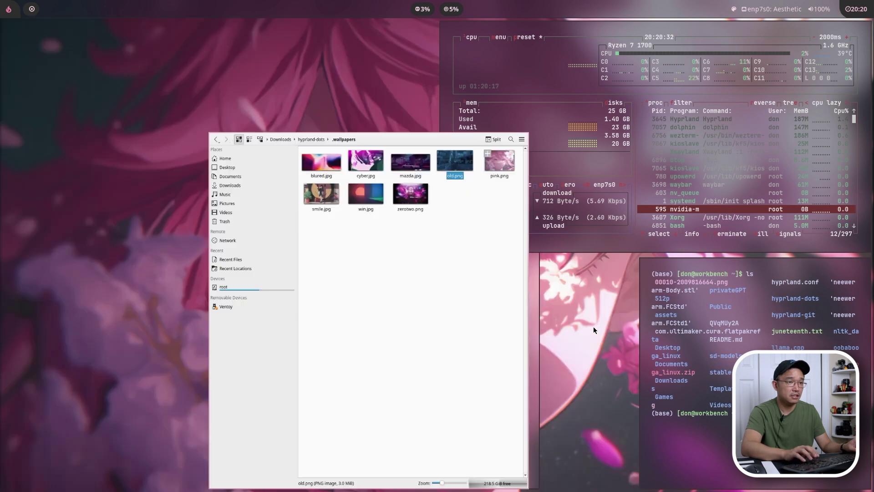
key("super+v")
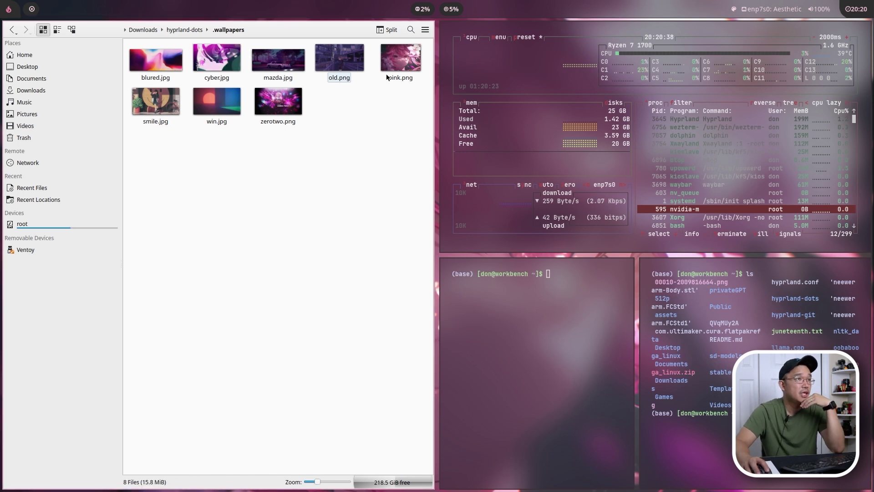
- Open pink.png in Gwenview, tile it top-left, and move btop into the bottom-left tile
left_click(395, 63)
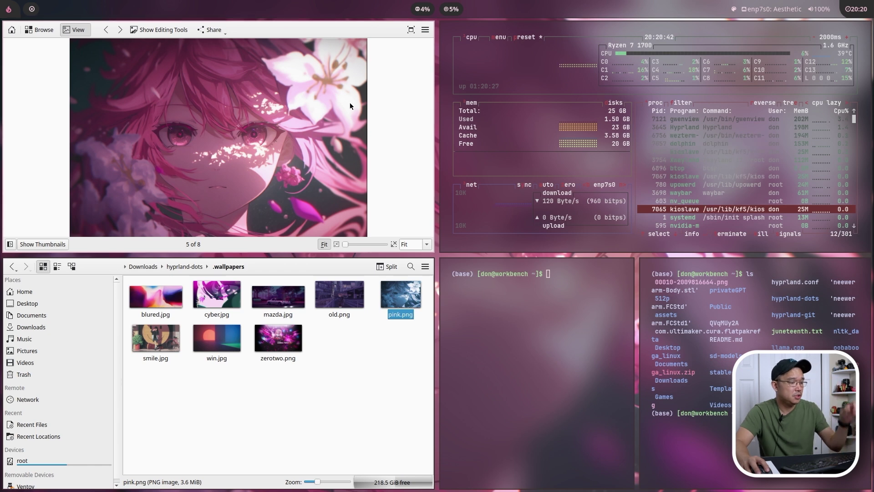
key("super+v")
left_click_drag(302, 105, 403, 162)
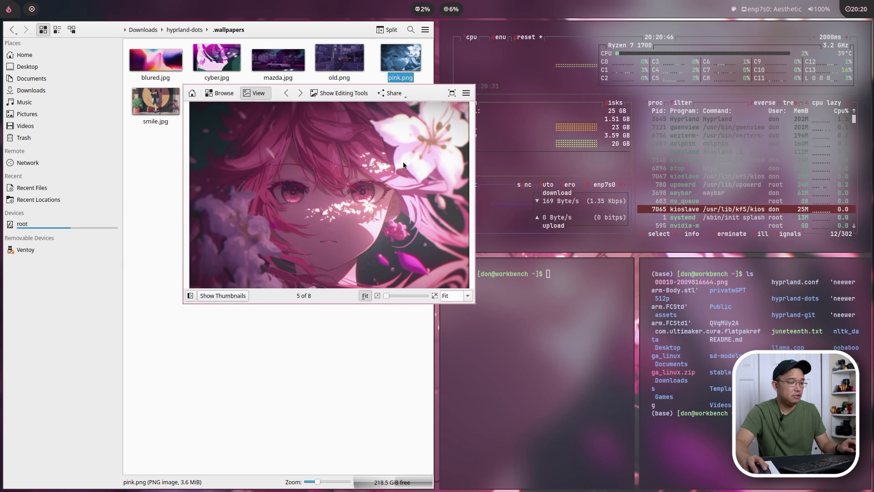
key("super+v")
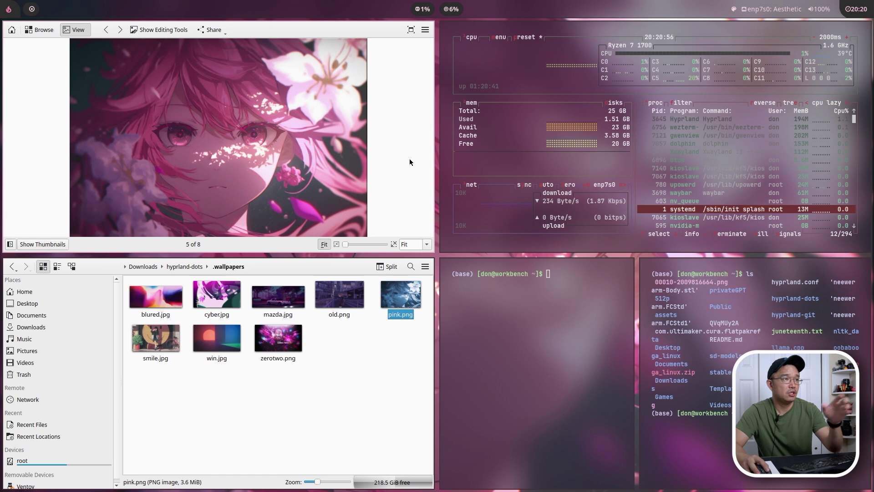
key("super+shift+Left")
- Widen the Gwenview and btop column and balance the heights of Gwenview and btop
key("super+shift+Right")
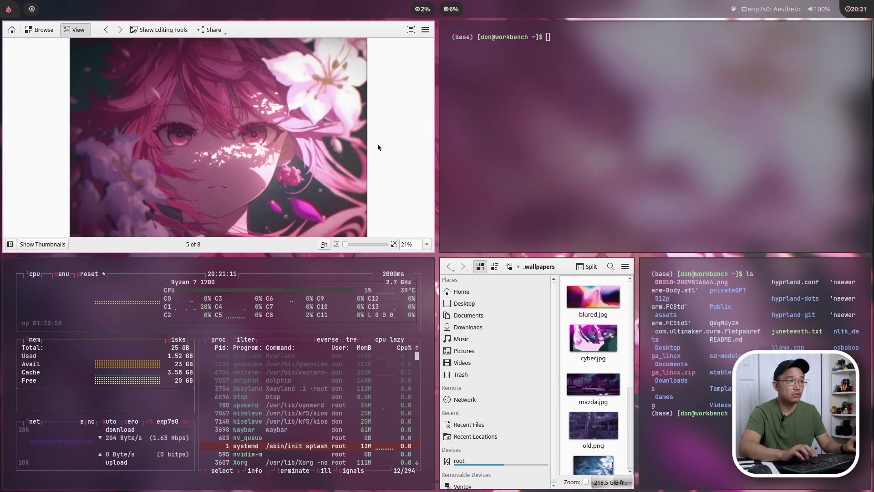
key("super+ctrl+Right")
key("super+ctrl+Right")
key("super+ctrl+Right")
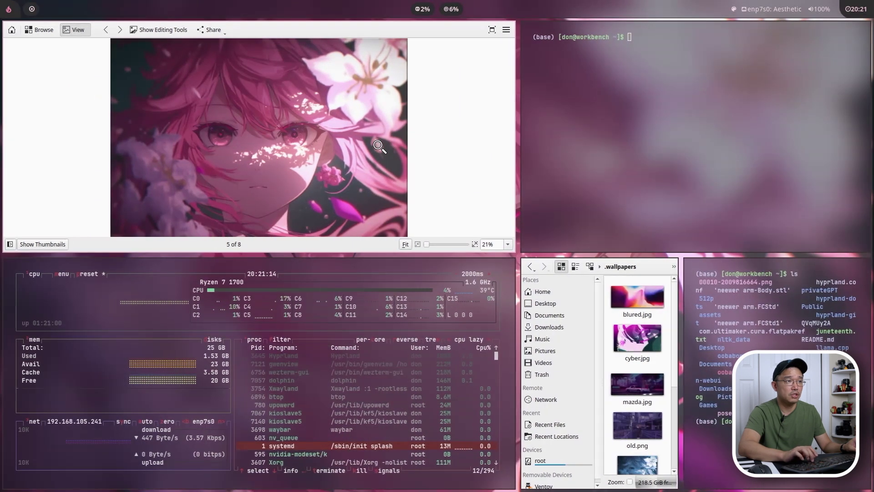
key("super+ctrl+Down")
key("super+ctrl+Down")
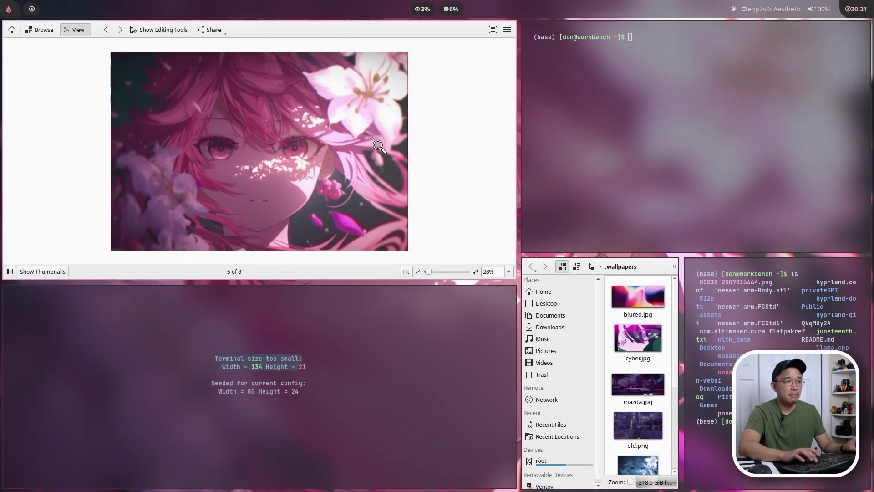
key("super+ctrl+Up")
key("super+ctrl+Up")
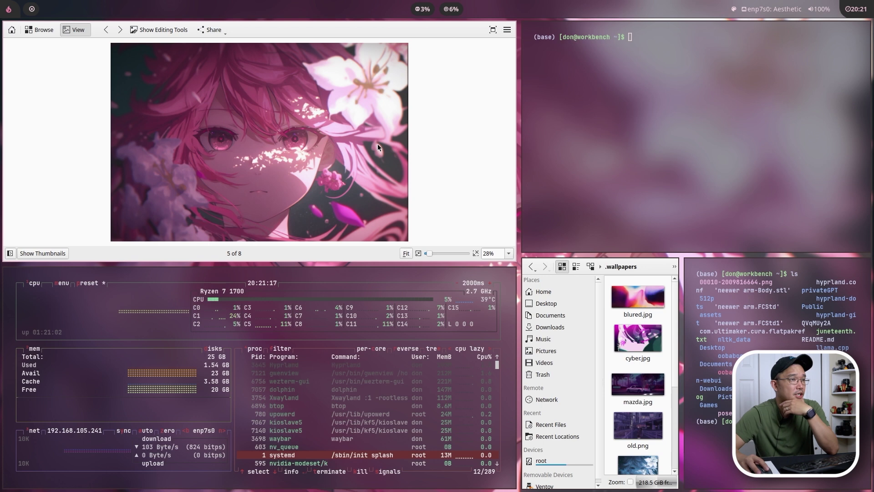